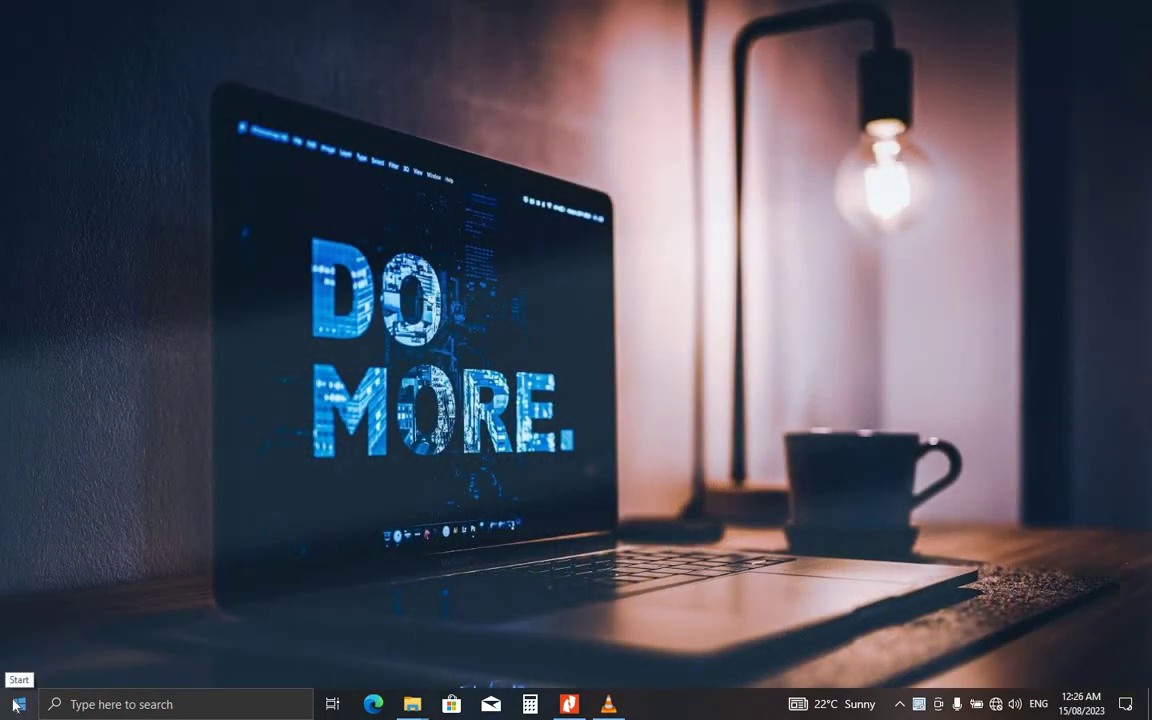
- Search the Start menu for 'tall' to find the Tally shortcut
{"action": "left_click", "coordinate": [22, 704]}
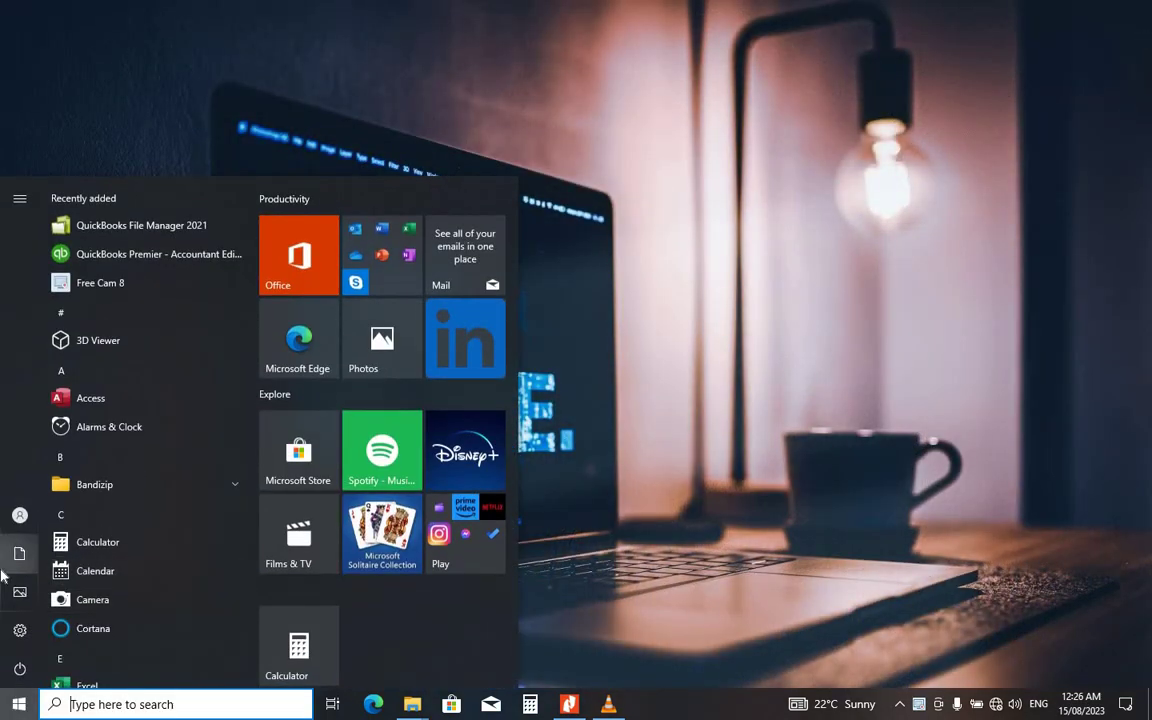
{"action": "type", "text": "tall"}
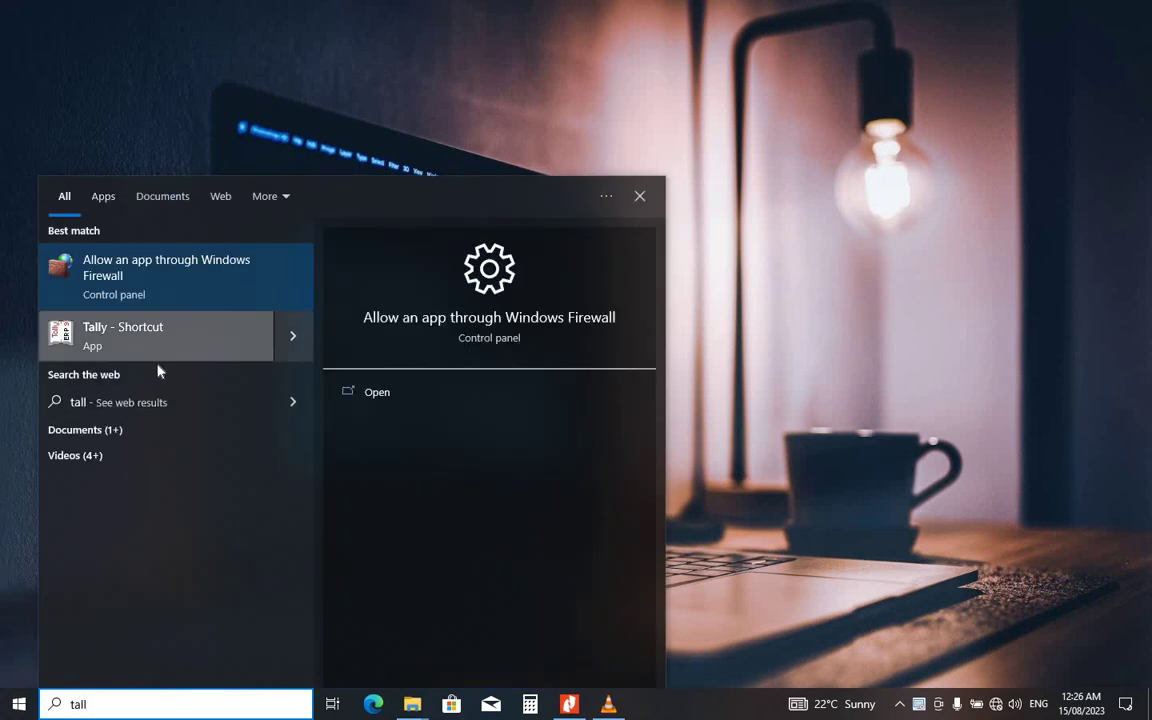
- Launch Tally and load the ABC TECH company from the List of Companies
{"action": "left_click", "coordinate": [82, 338]}
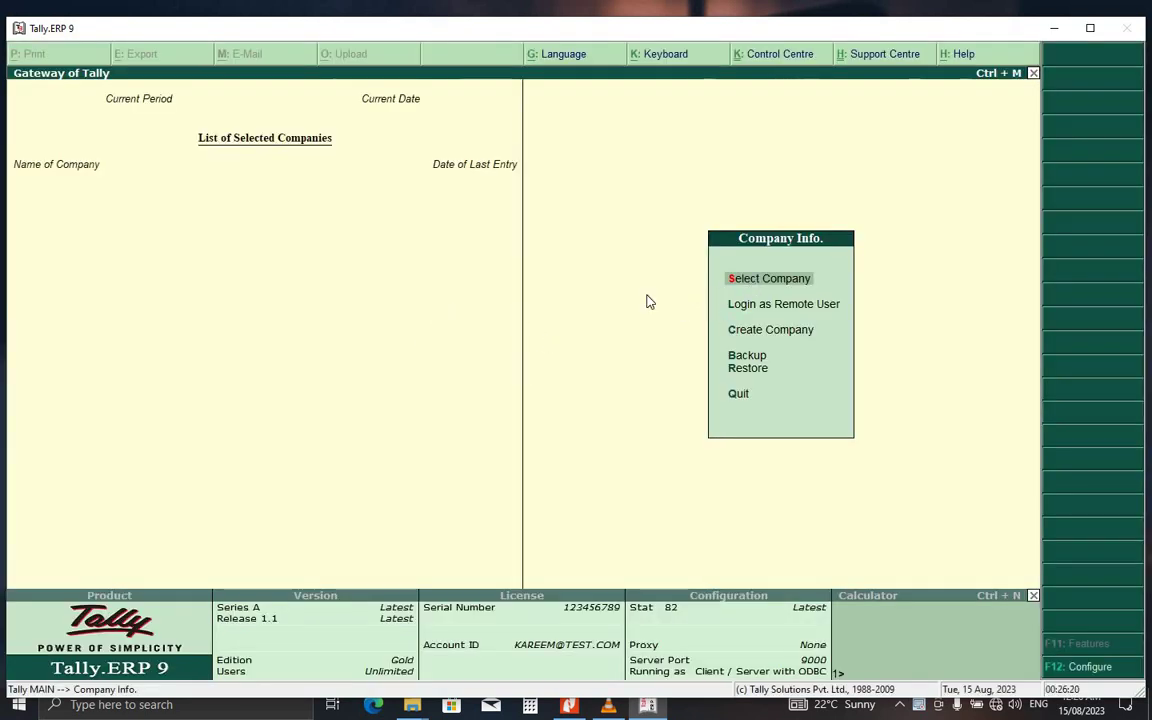
{"action": "left_click", "coordinate": [761, 283]}
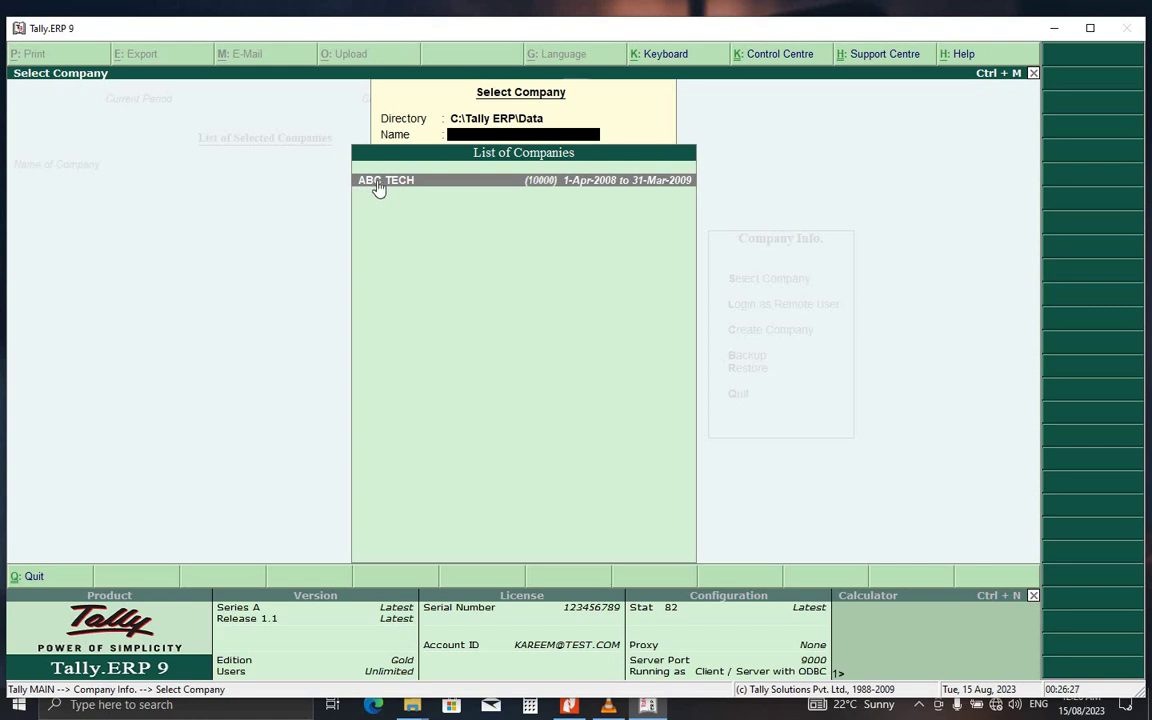
{"action": "left_click", "coordinate": [375, 184]}
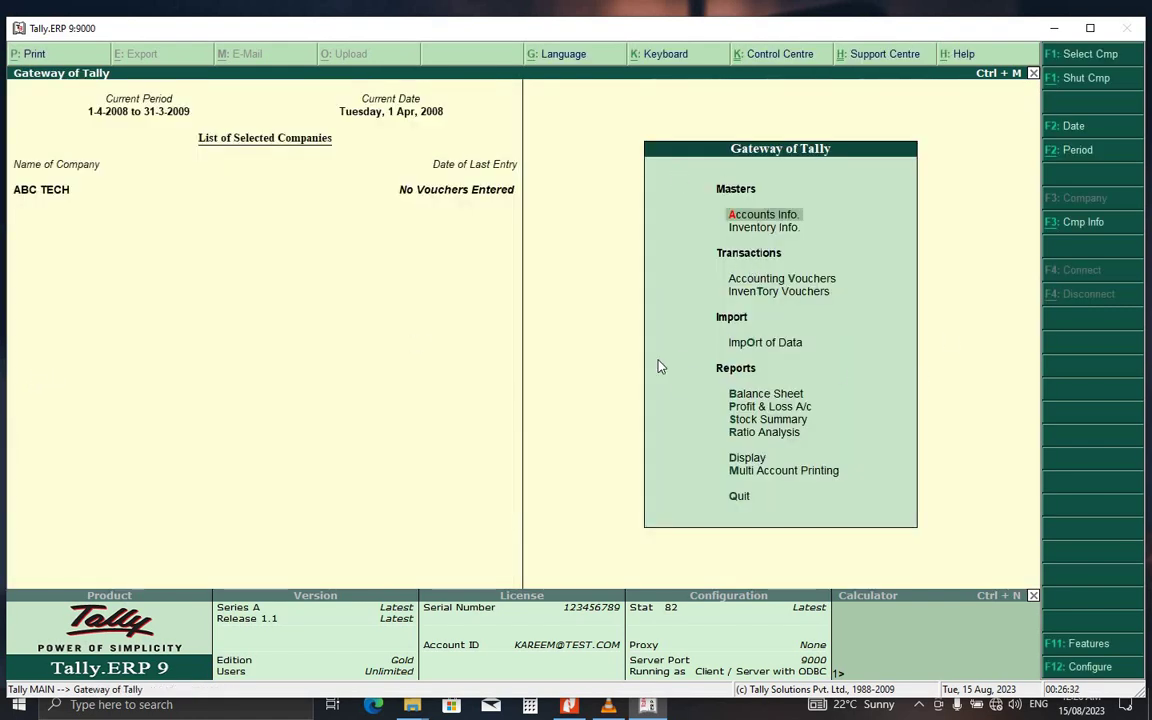
- Start a new accounting voucher, change it to Purchase, then to a Purchase Order
{"action": "left_click", "coordinate": [768, 287]}
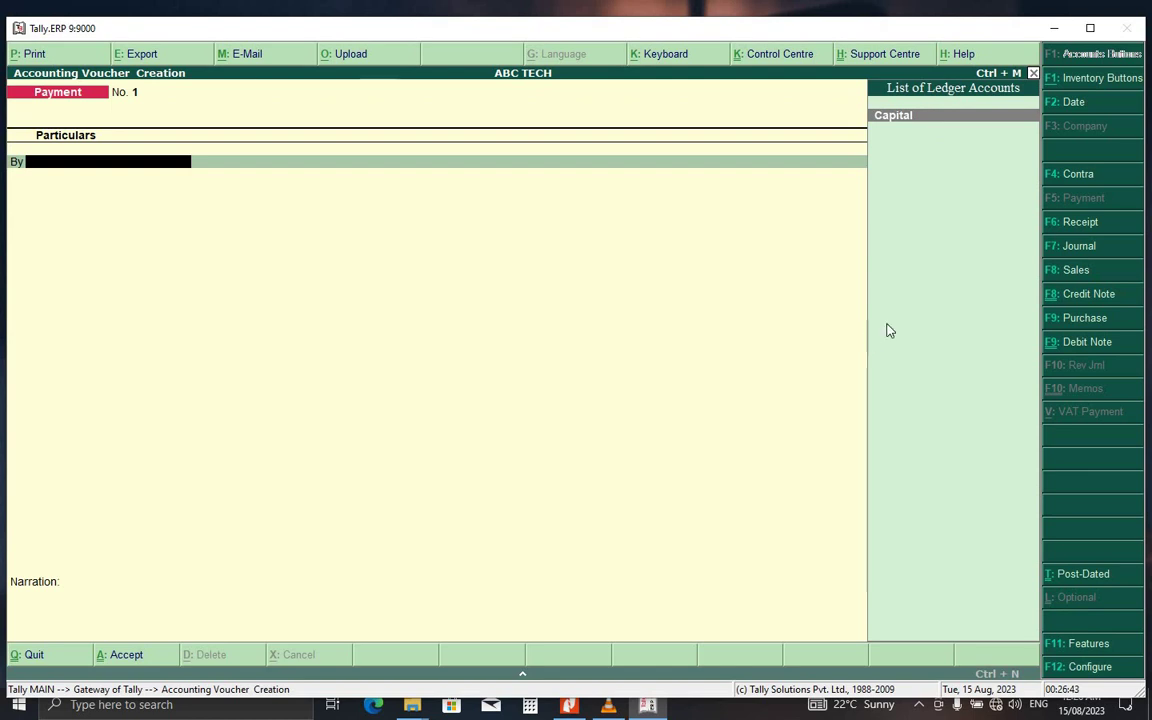
{"action": "left_click", "coordinate": [1057, 322]}
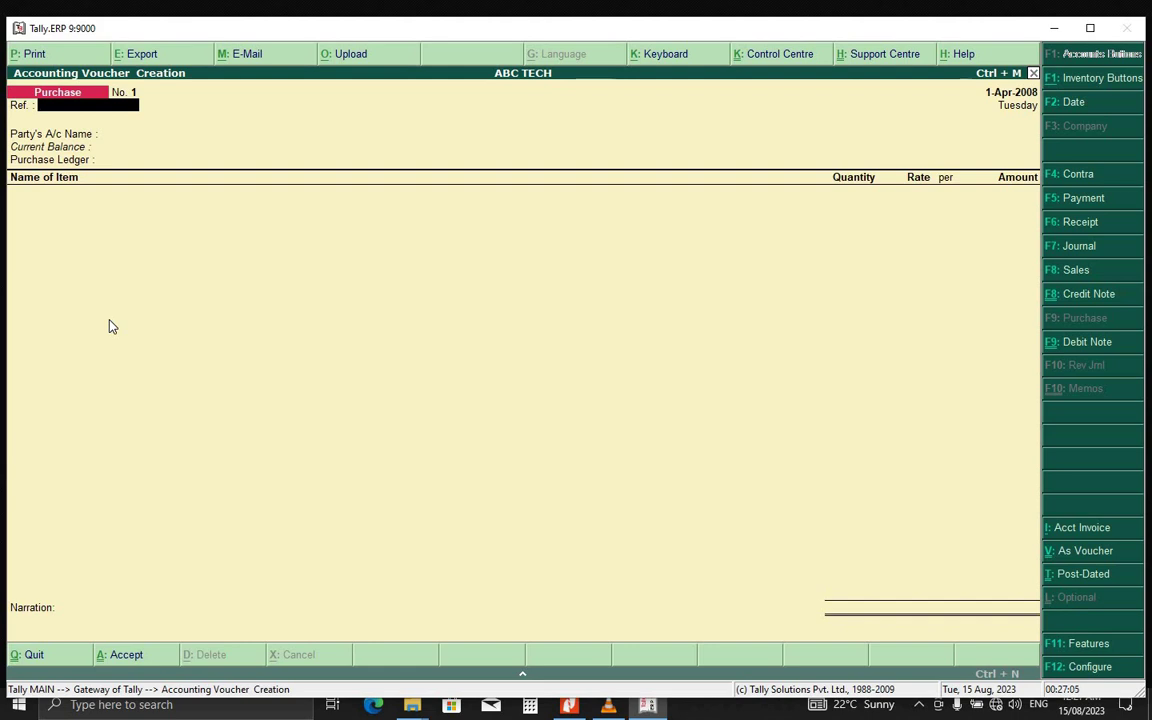
{"action": "key", "text": "alt+F4"}
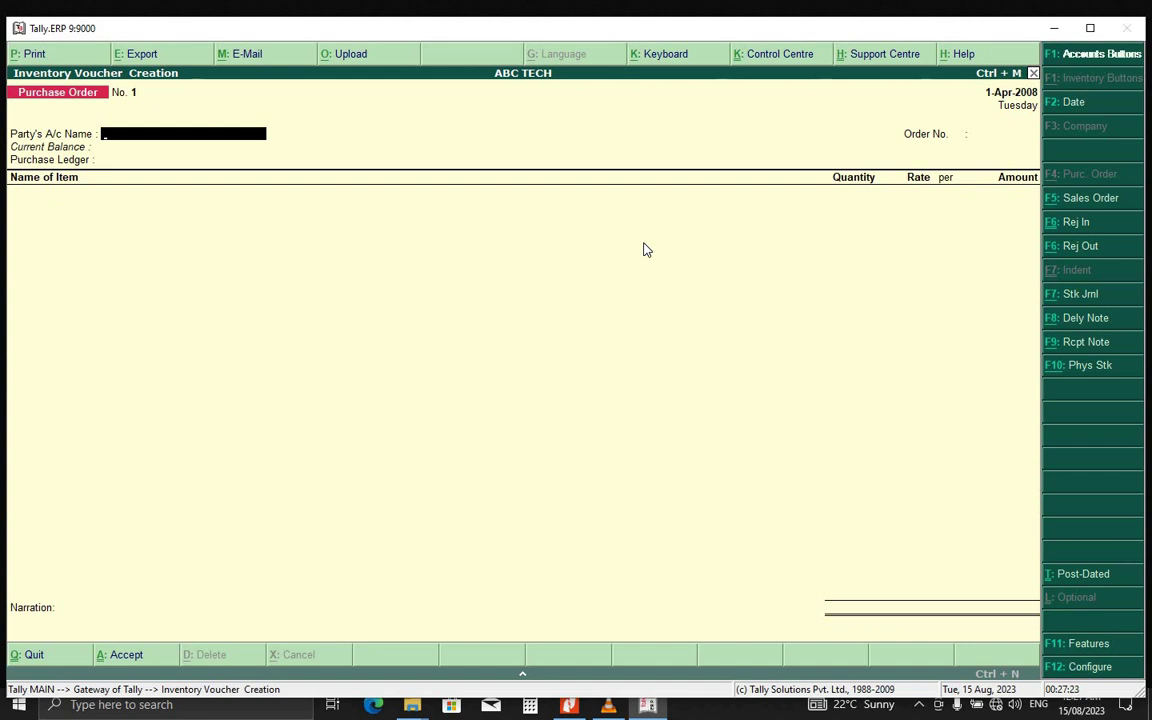
- Clear the stray 'A' in Party's A/c Name and open secondary Ledger Creation with Alt+C
{"action": "type", "text": "A"}
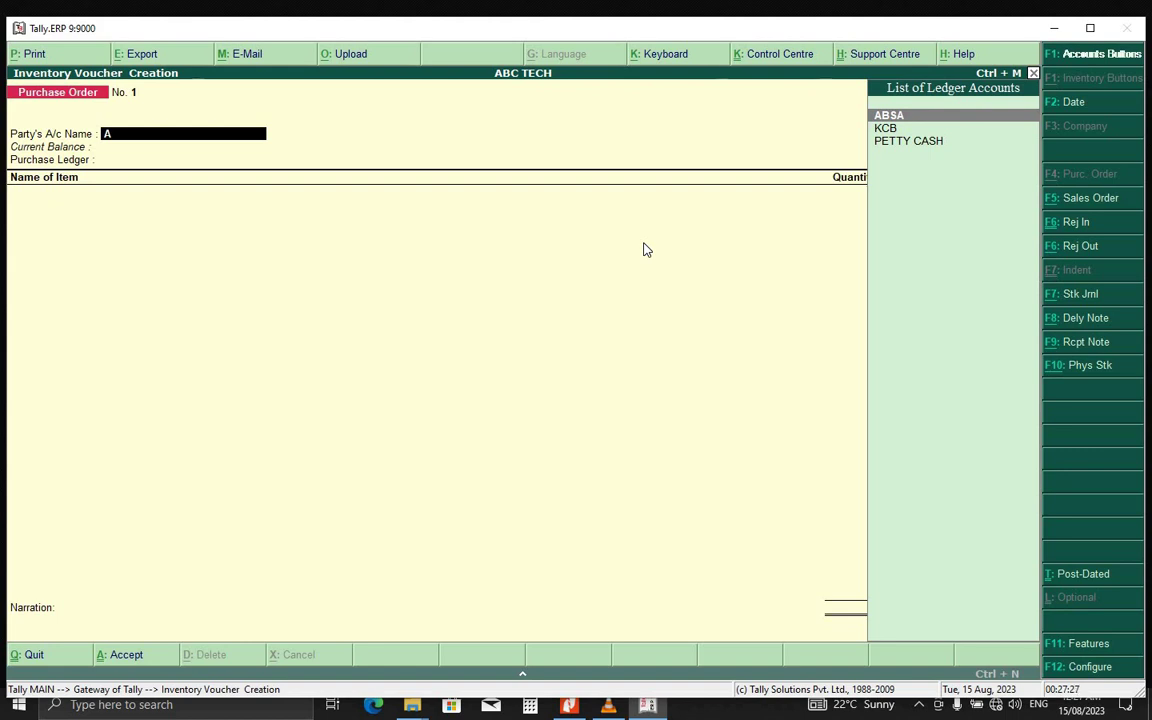
{"action": "key", "text": "BackSpace"}
{"action": "key", "text": "alt+c"}
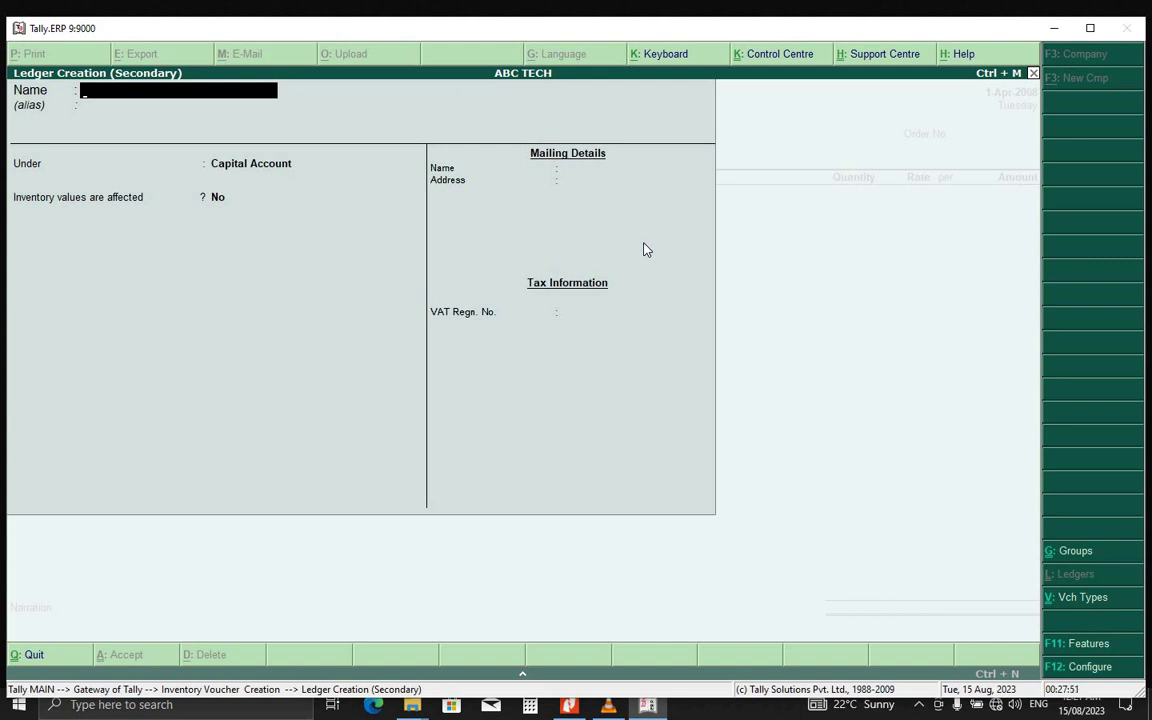
- Name the new ledger 'Pcl Ltd' and put it under Sundry Debtors
{"action": "type", "text": "Pcl Ltd"}
{"action": "key", "text": "Return"}
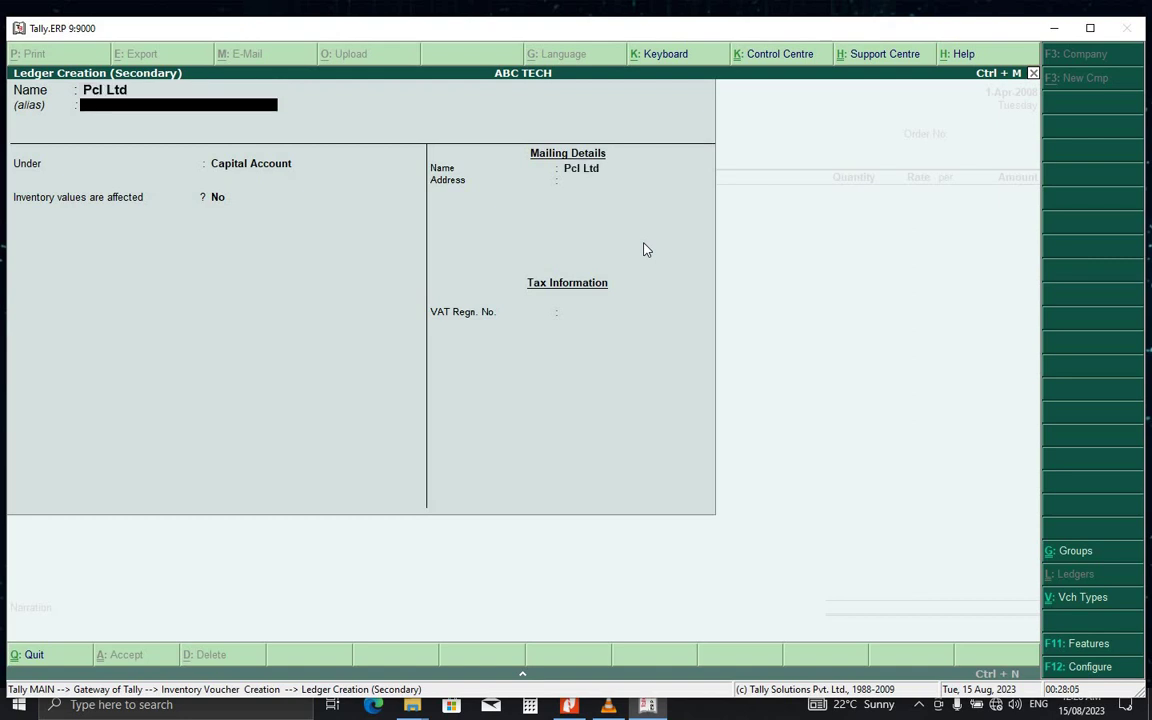
{"action": "key", "text": "Return"}
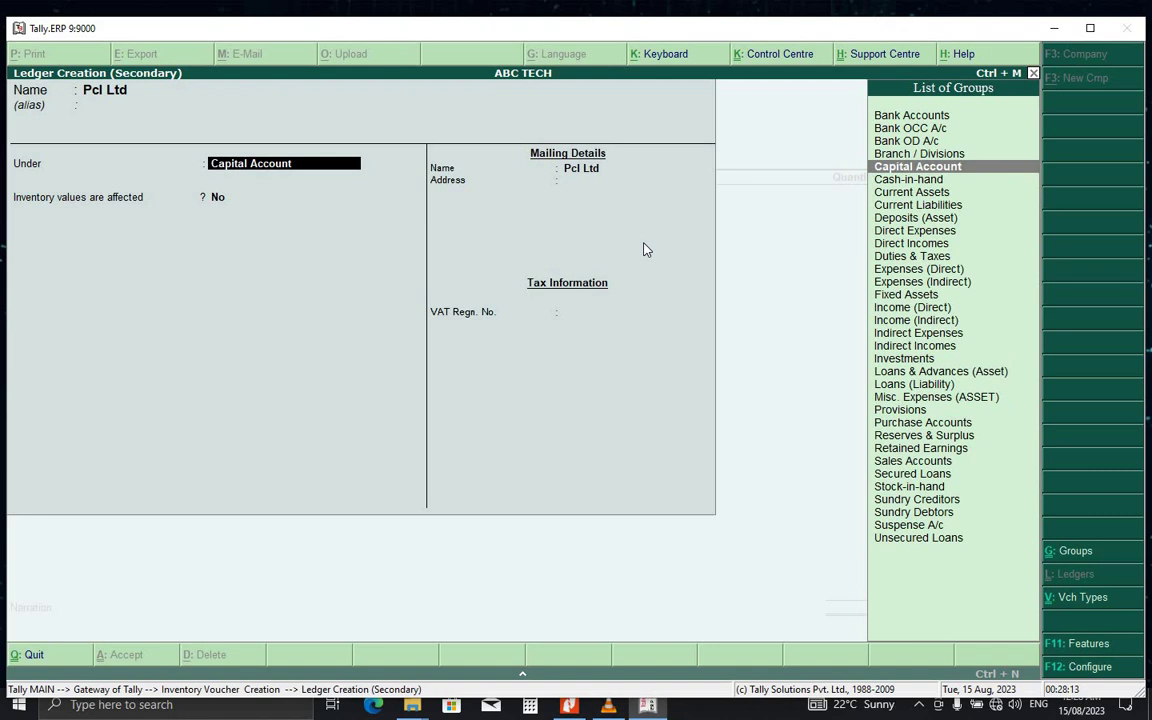
{"action": "type", "text": "Su"}
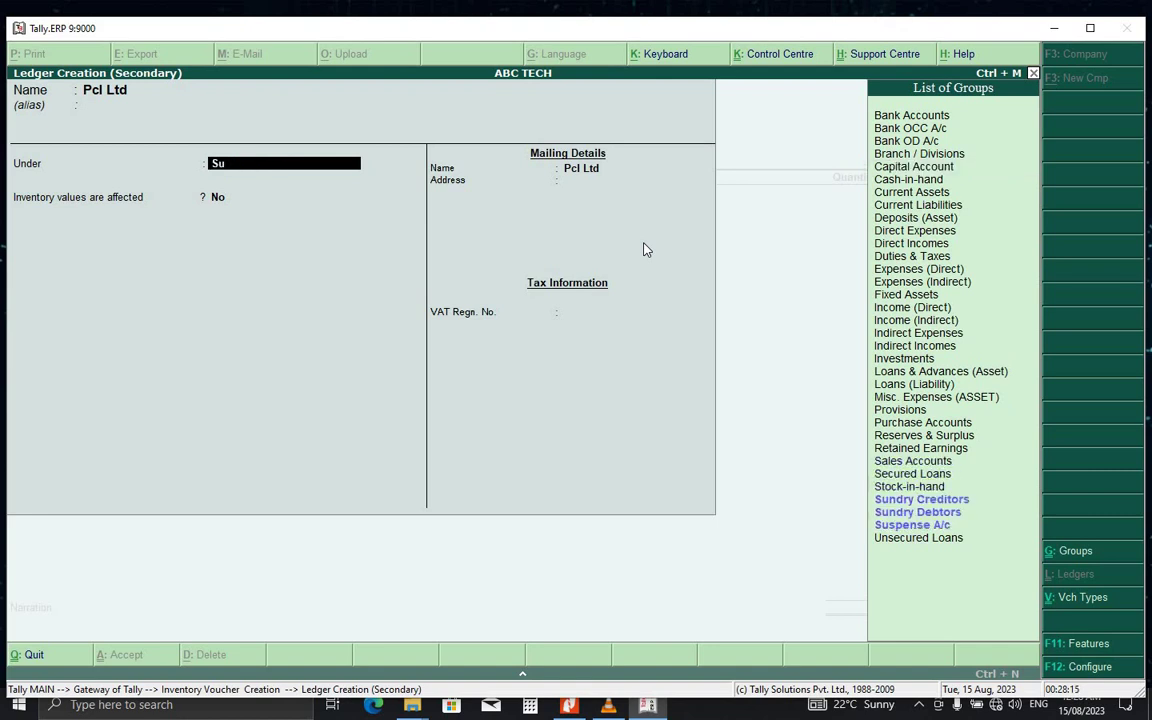
{"action": "key", "text": "Down"}
{"action": "key", "text": "Down"}
{"action": "key", "text": "Return"}
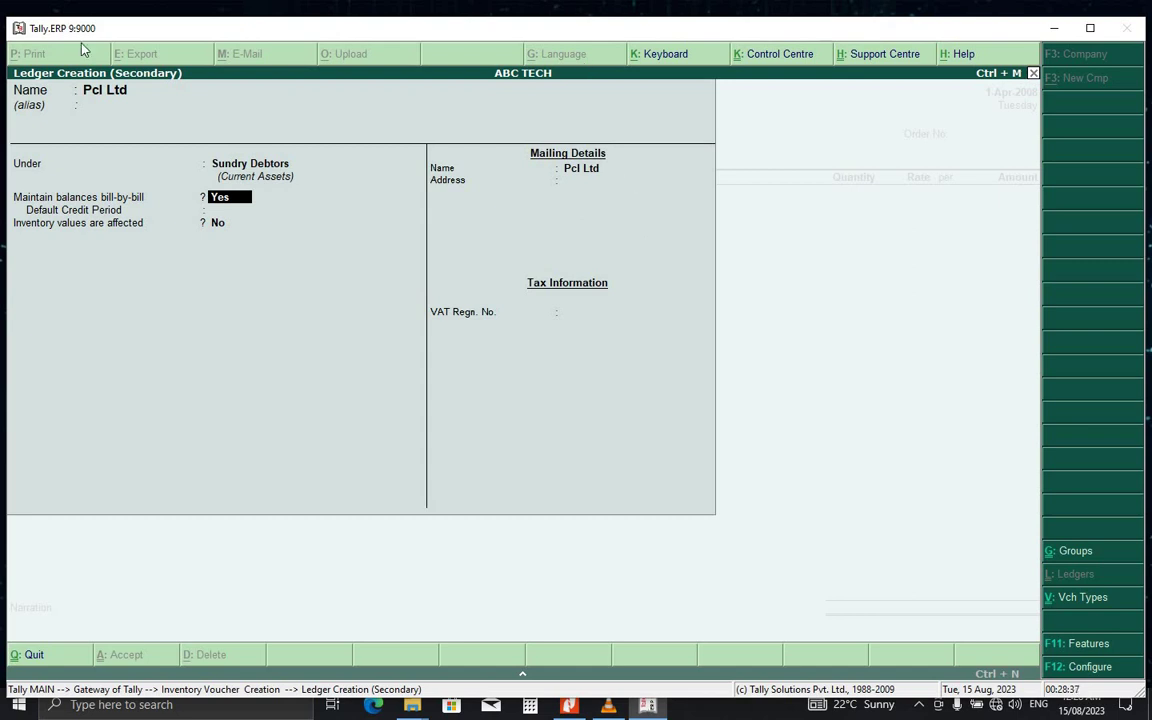
- Change Pcl Ltd's group to Sundry Creditors and save the ledger
{"action": "left_click", "coordinate": [108, 95]}
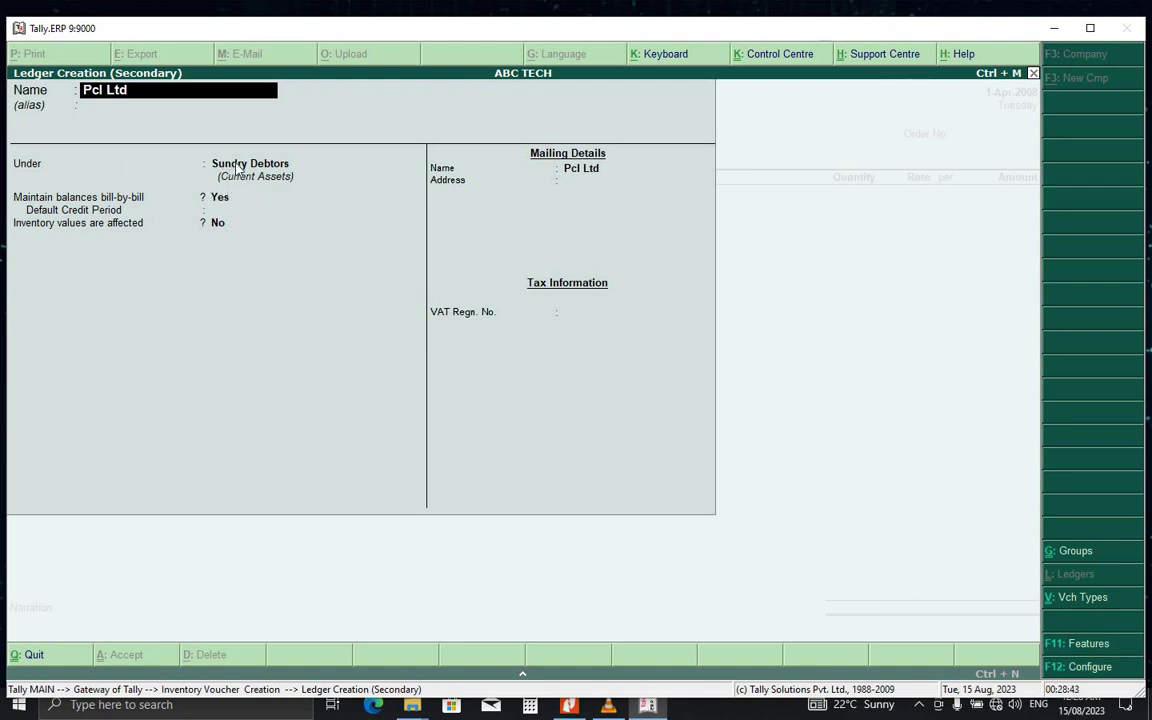
{"action": "key", "text": "Left"}
{"action": "key", "text": "Left"}
{"action": "key", "text": "Left"}
{"action": "key", "text": "Return"}
{"action": "key", "text": "Return"}
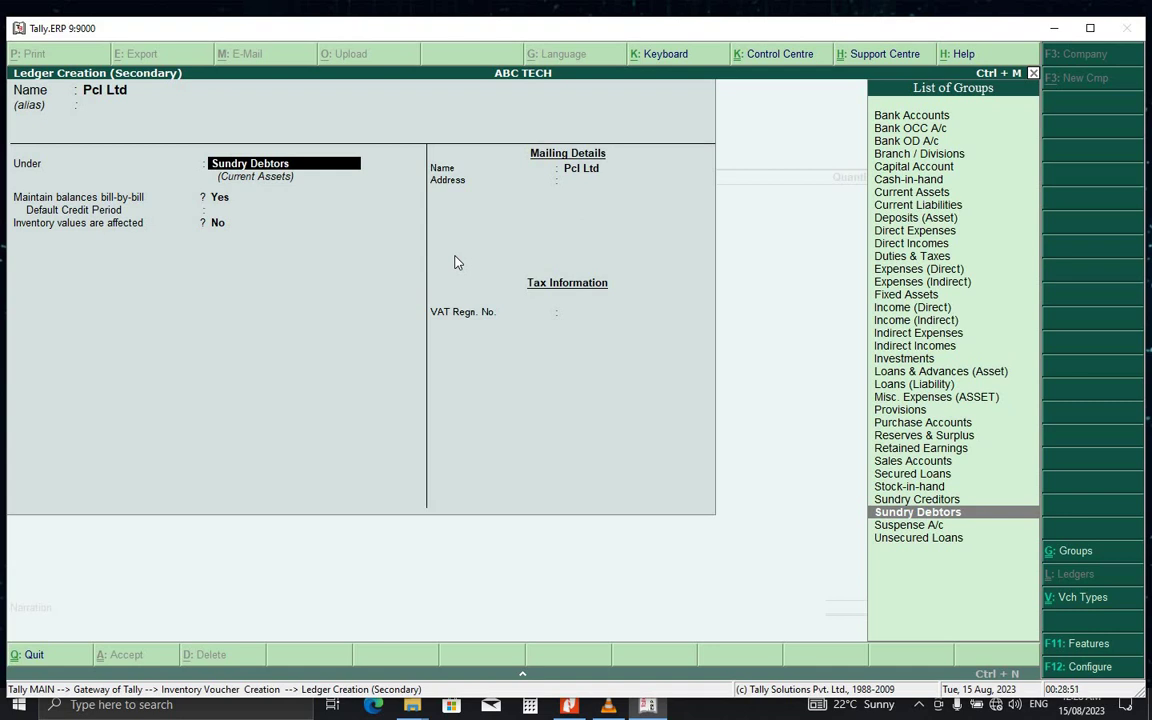
{"action": "key", "text": "Up"}
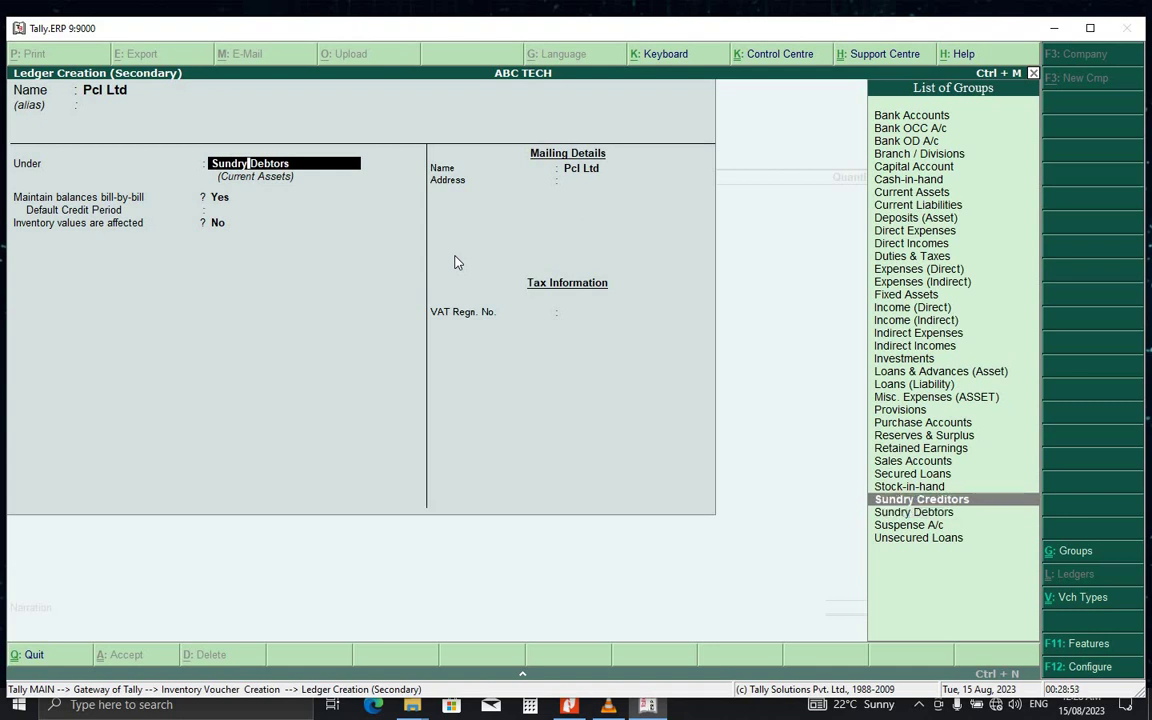
{"action": "key", "text": "Return"}
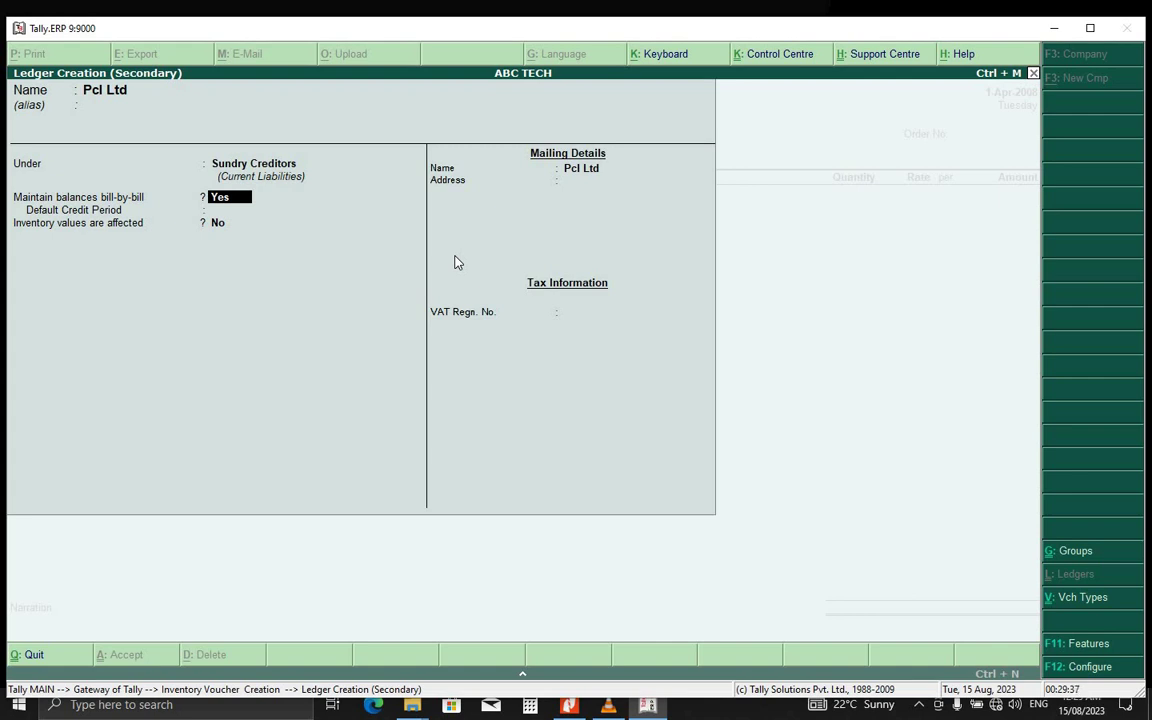
{"action": "key", "text": "Return"}
{"action": "key", "text": "Return"}
{"action": "key", "text": "Return"}
{"action": "key", "text": "Return"}
{"action": "key", "text": "Return"}
{"action": "key", "text": "Return"}
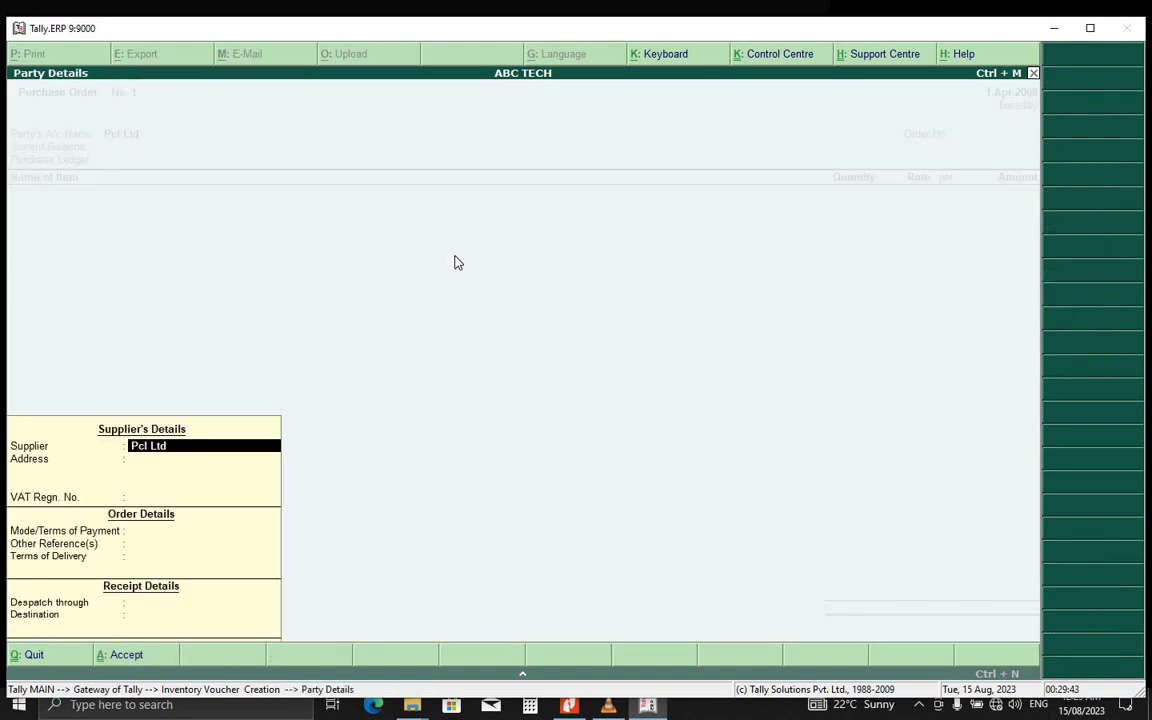
- Accept the Pcl Ltd party details and enter Order No. 1
{"action": "key", "text": "Return"}
{"action": "key", "text": "Return"}
{"action": "key", "text": "Return"}
{"action": "key", "text": "Return"}
{"action": "key", "text": "Return"}
{"action": "key", "text": "Return"}
{"action": "key", "text": "Return"}
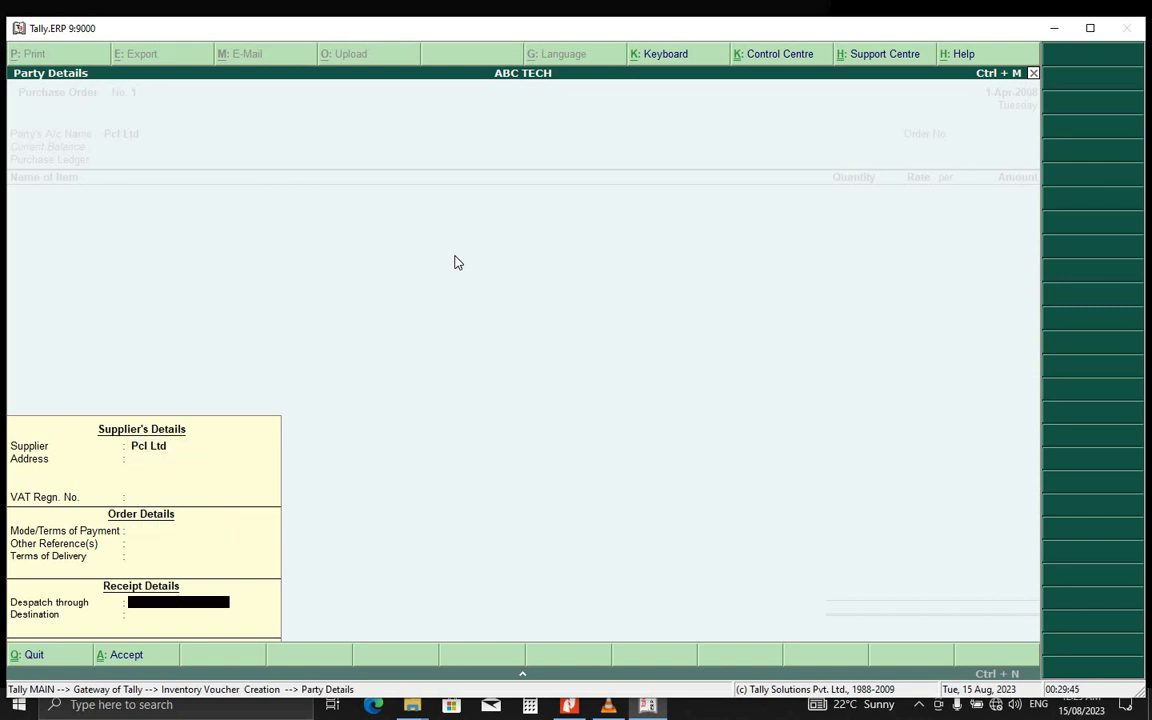
{"action": "key", "text": "Return"}
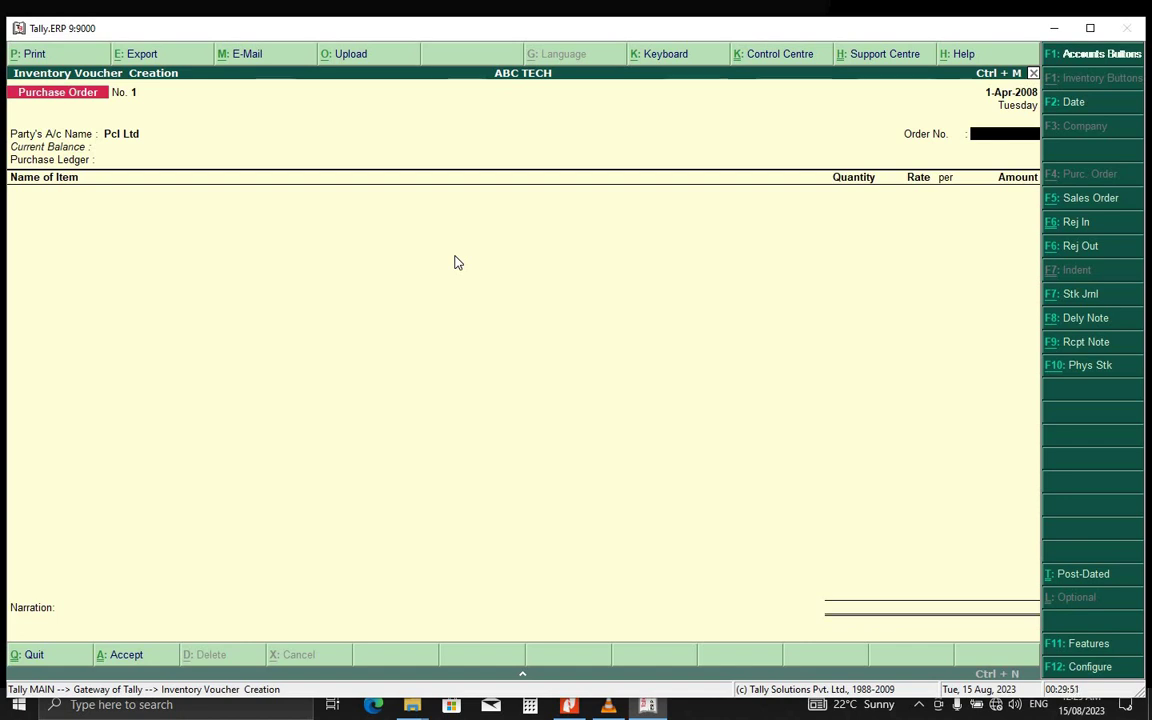
{"action": "type", "text": "1"}
{"action": "key", "text": "Return"}
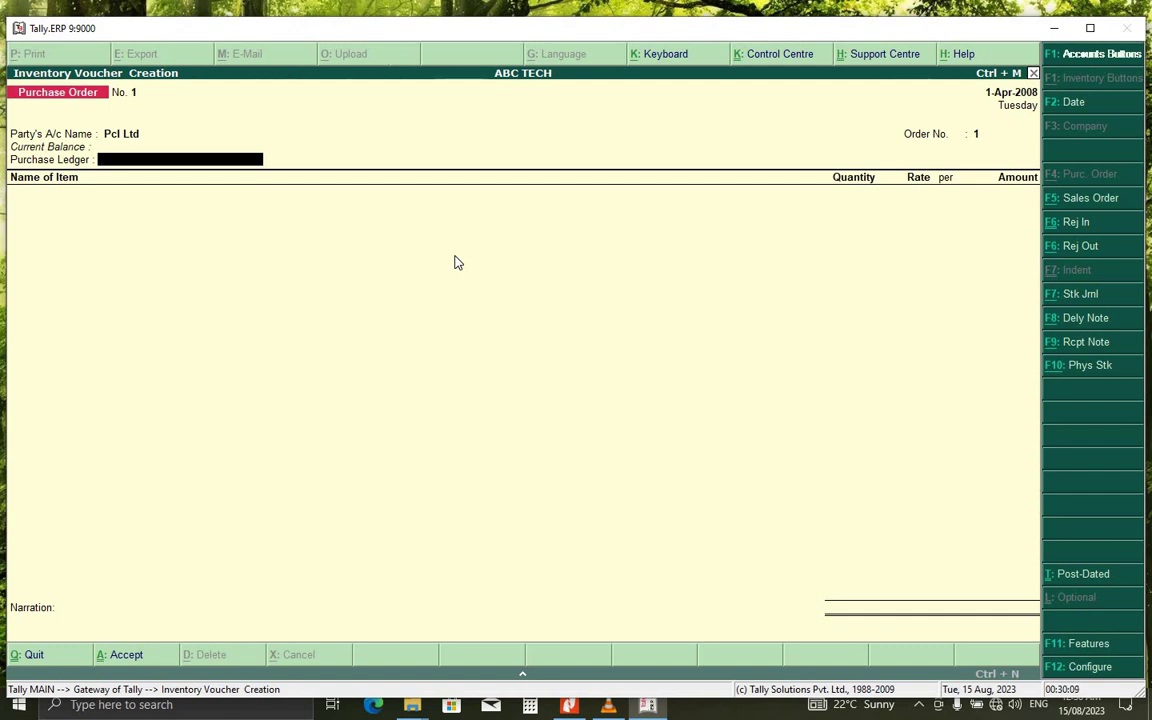
- Create a 'Purchase A/C' ledger under the Purchase Accounts group
{"action": "key", "text": "alt+c"}
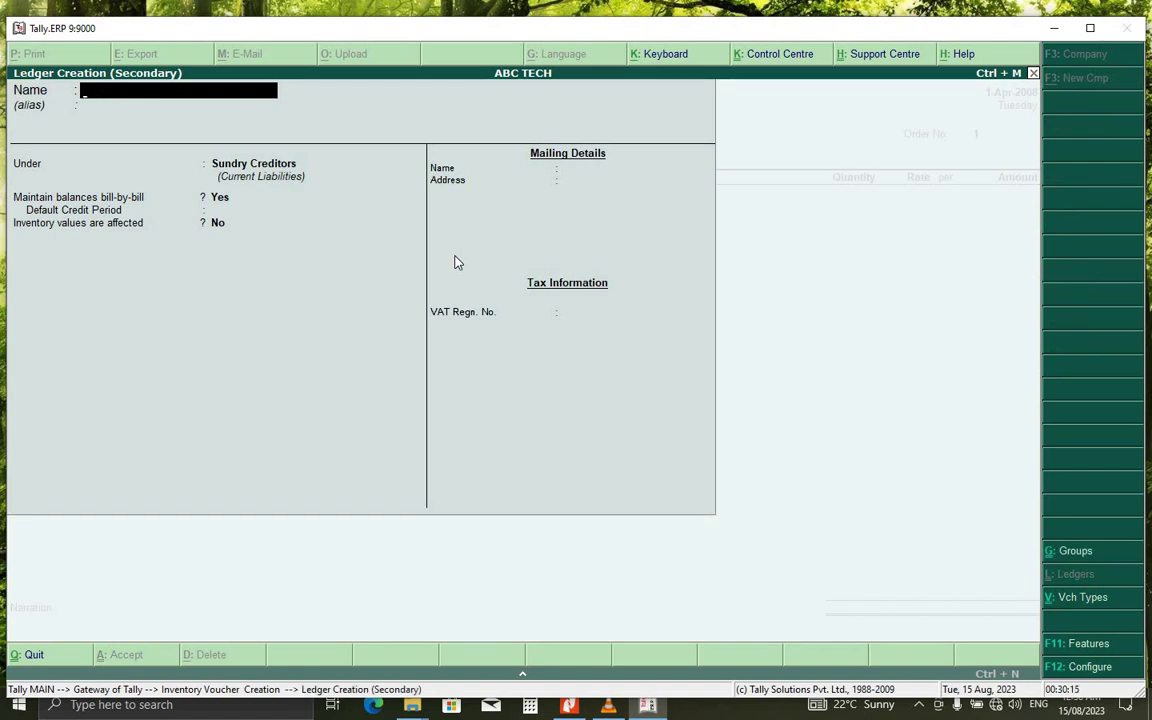
{"action": "type", "text": "Purchase"}
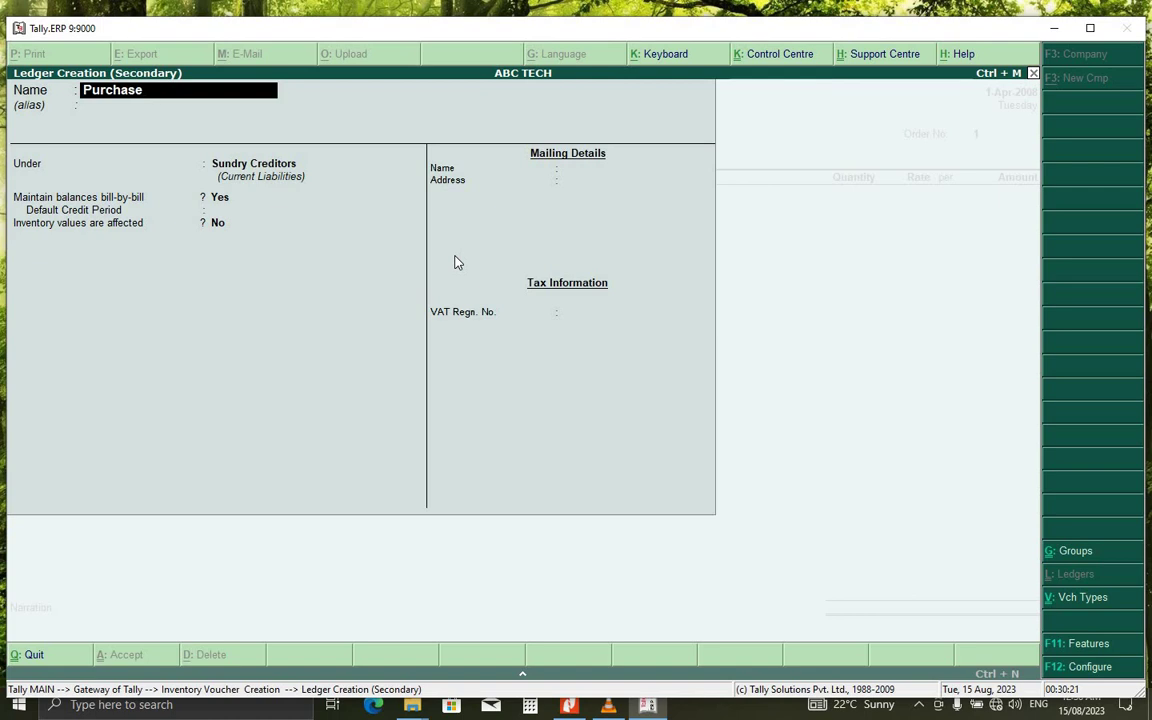
{"action": "type", "text": " A/C"}
{"action": "key", "text": "Return"}
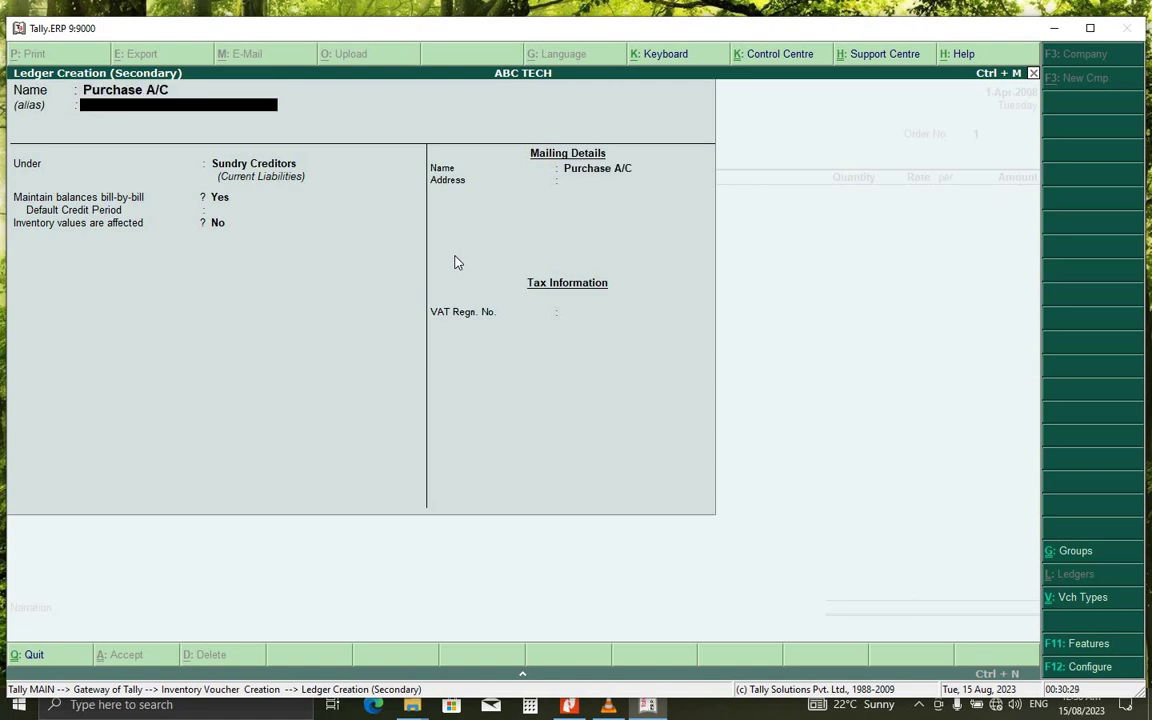
{"action": "key", "text": "Return"}
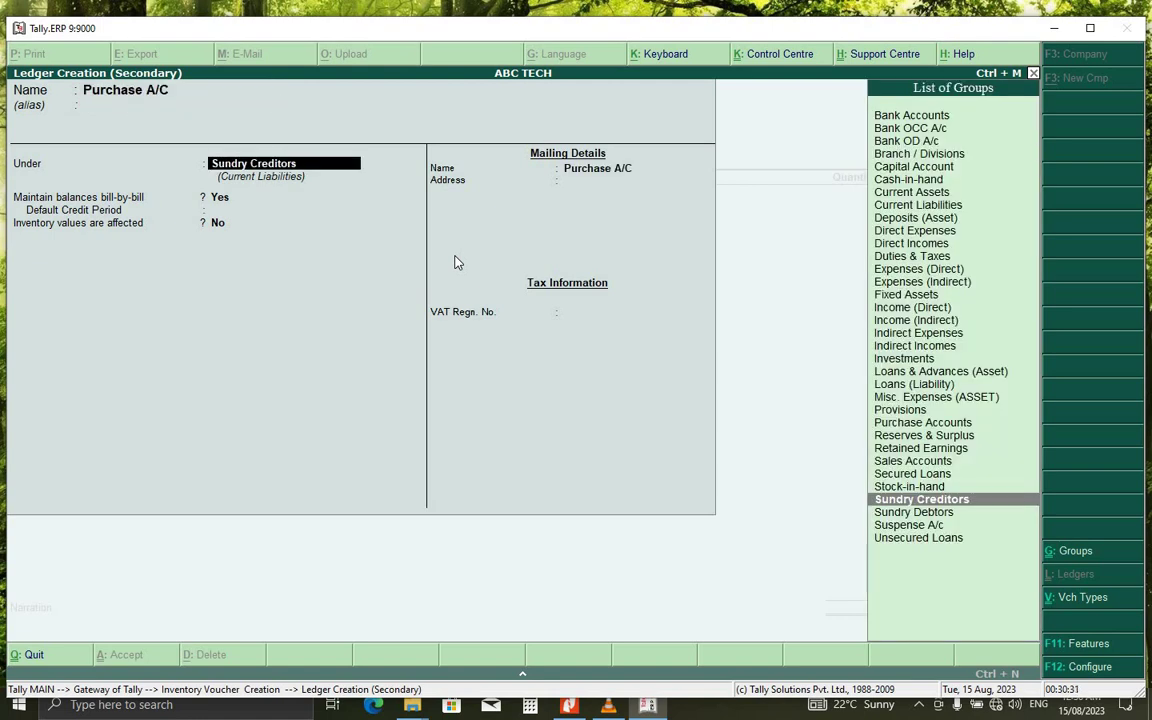
{"action": "type", "text": "PU"}
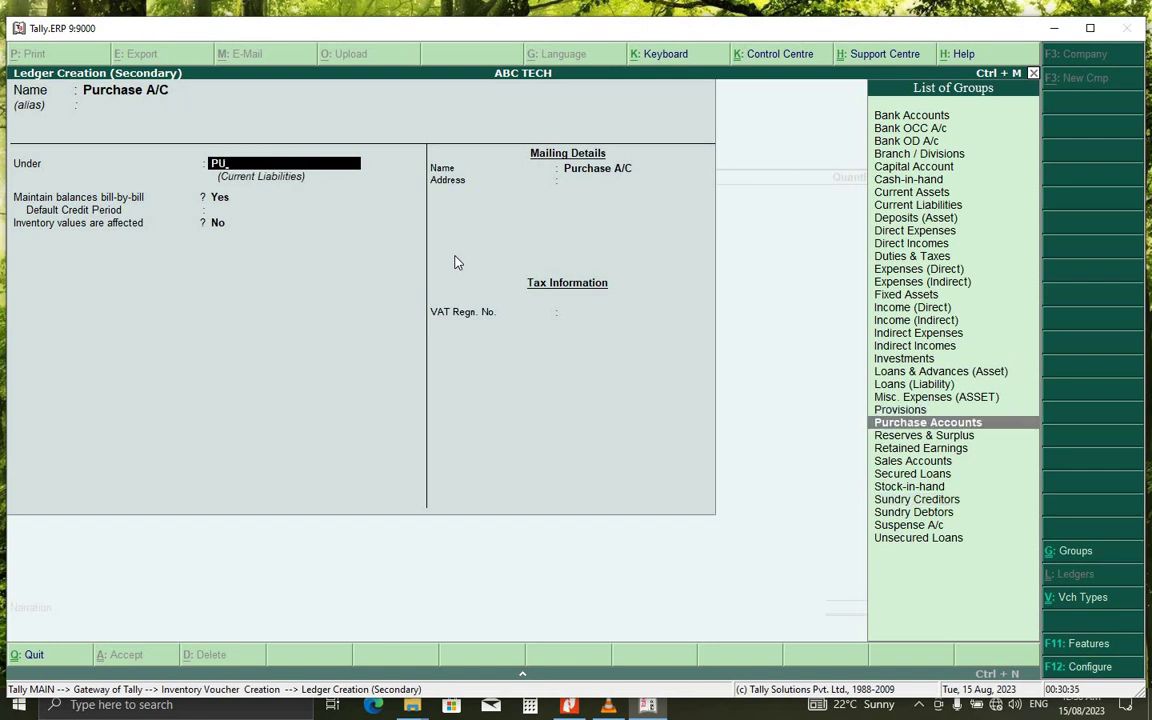
{"action": "key", "text": "Return"}
{"action": "key", "text": "Return"}
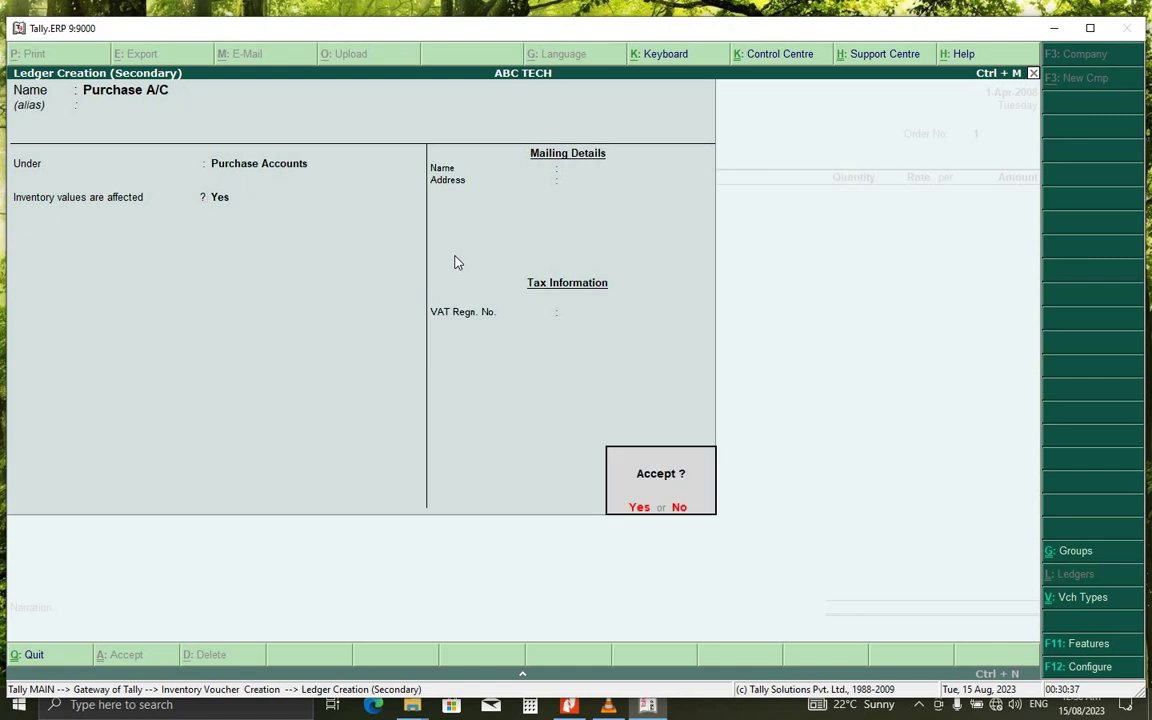
{"action": "key", "text": "Return"}
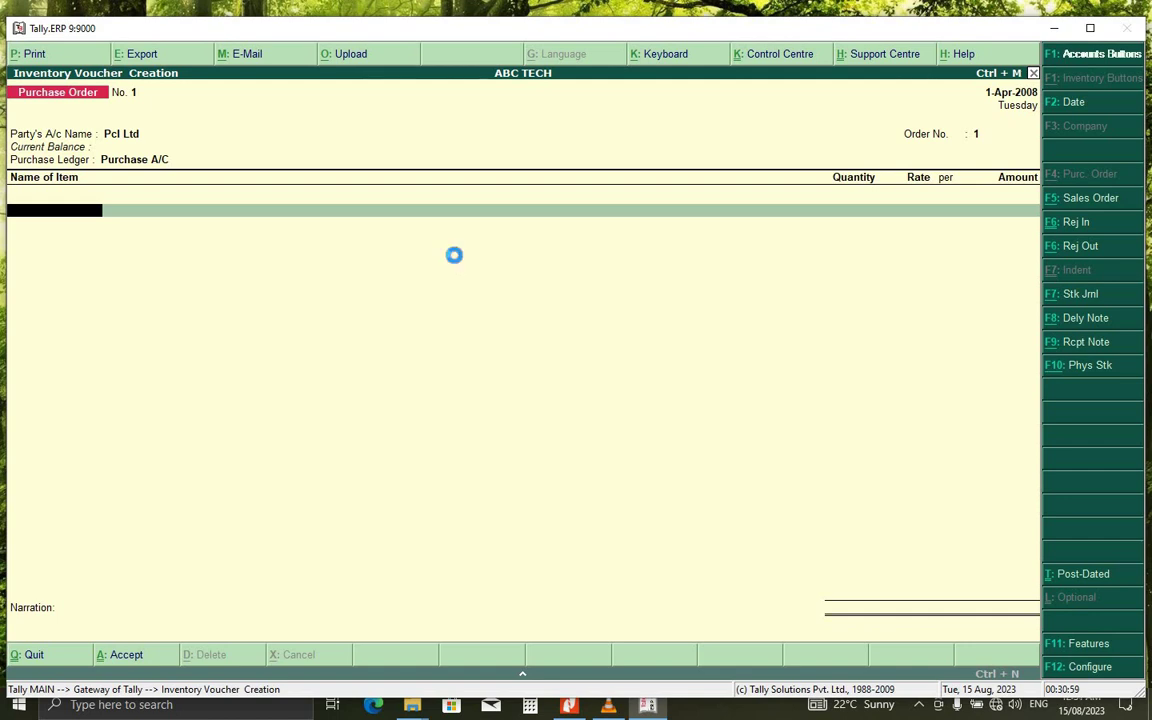
- Open Stock Item Creation from the Name of Item field with Alt+C
{"action": "key", "text": "alt+c"}
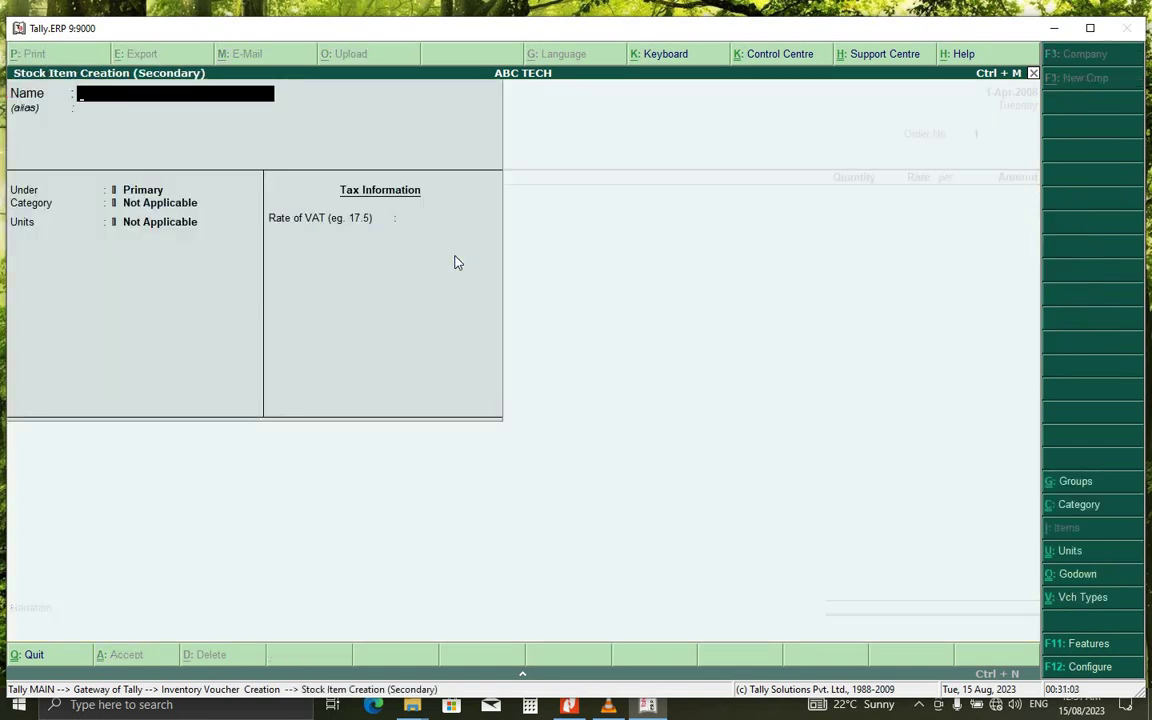
- Name the stock item 'Dell Inspiron 4510 Laptop', keeping Primary group and no category
{"action": "type", "text": "DE"}
{"action": "key", "text": "BackSpace"}
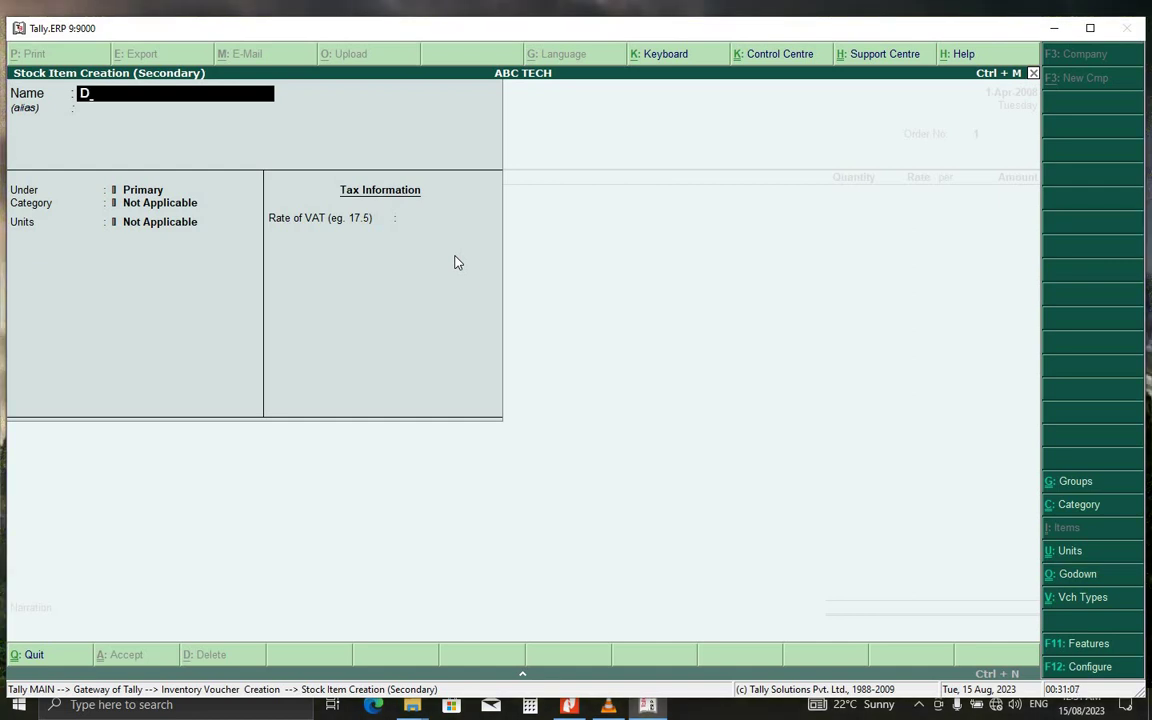
{"action": "type", "text": "ell Inspiron 45"}
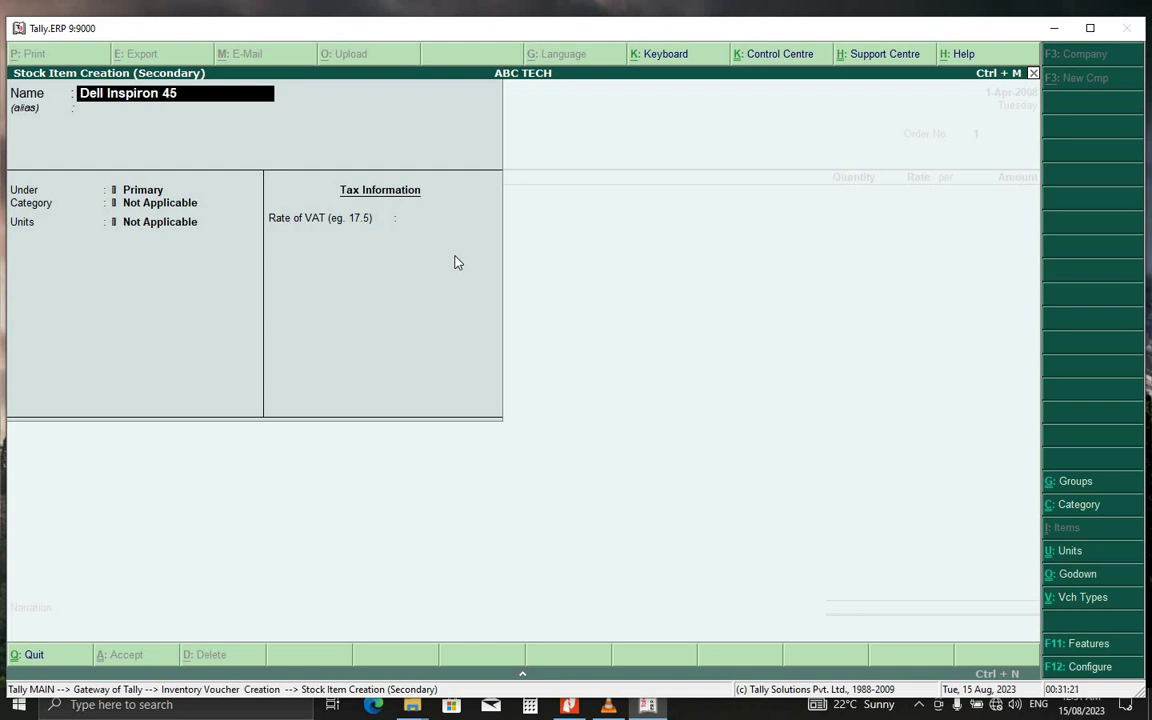
{"action": "type", "text": "10 Laptop"}
{"action": "key", "text": "Return"}
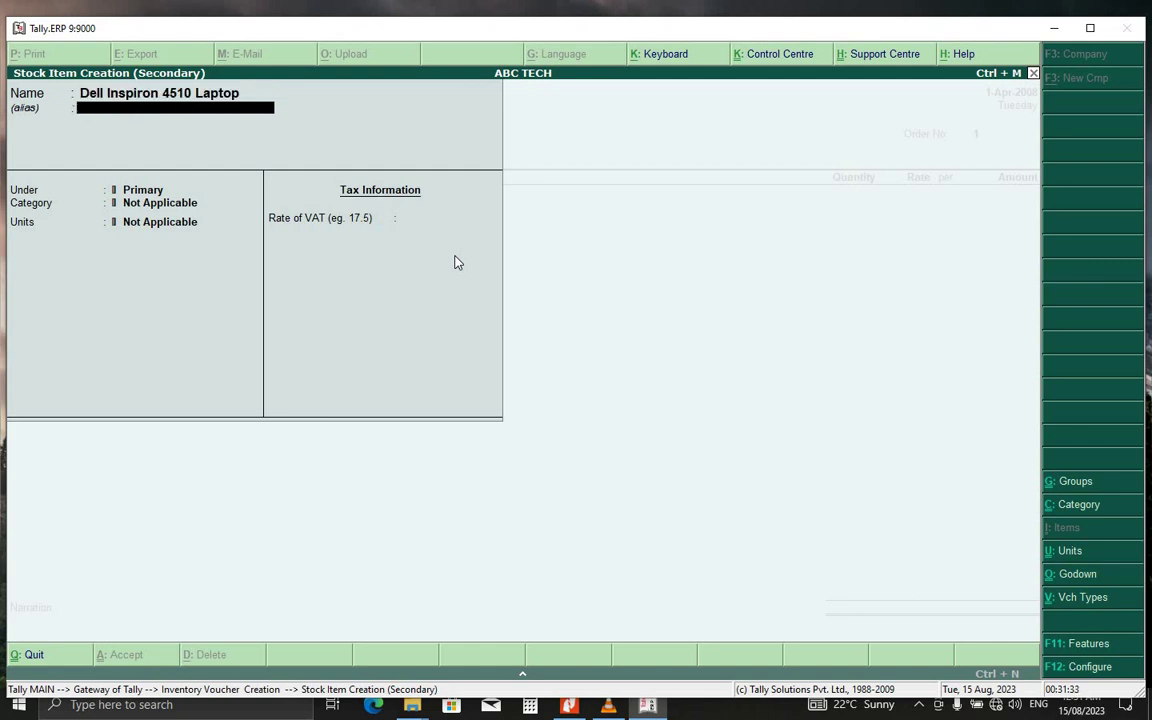
{"action": "key", "text": "Return"}
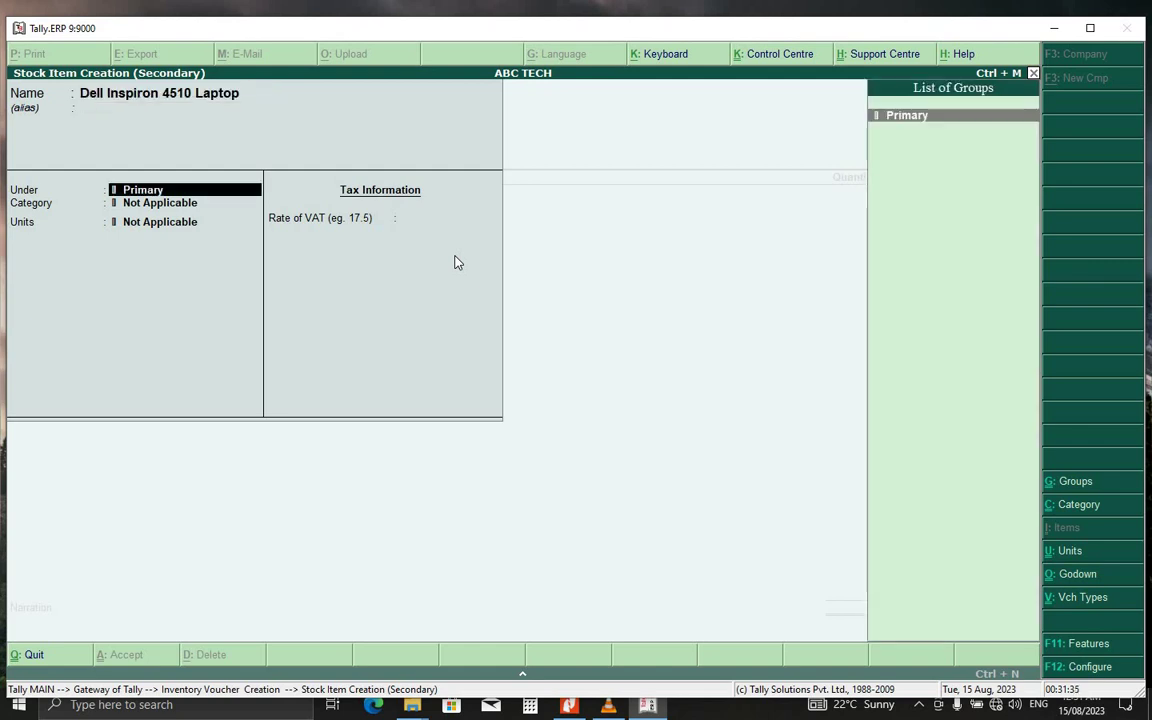
{"action": "key", "text": "Return"}
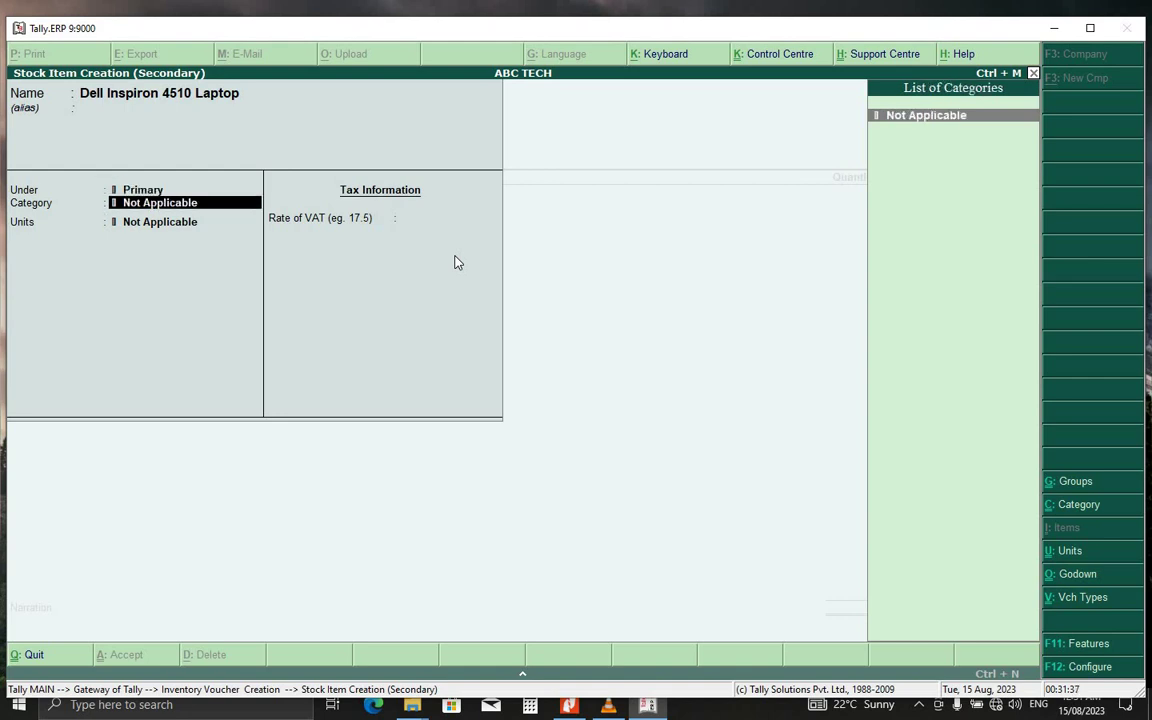
{"action": "key", "text": "Return"}
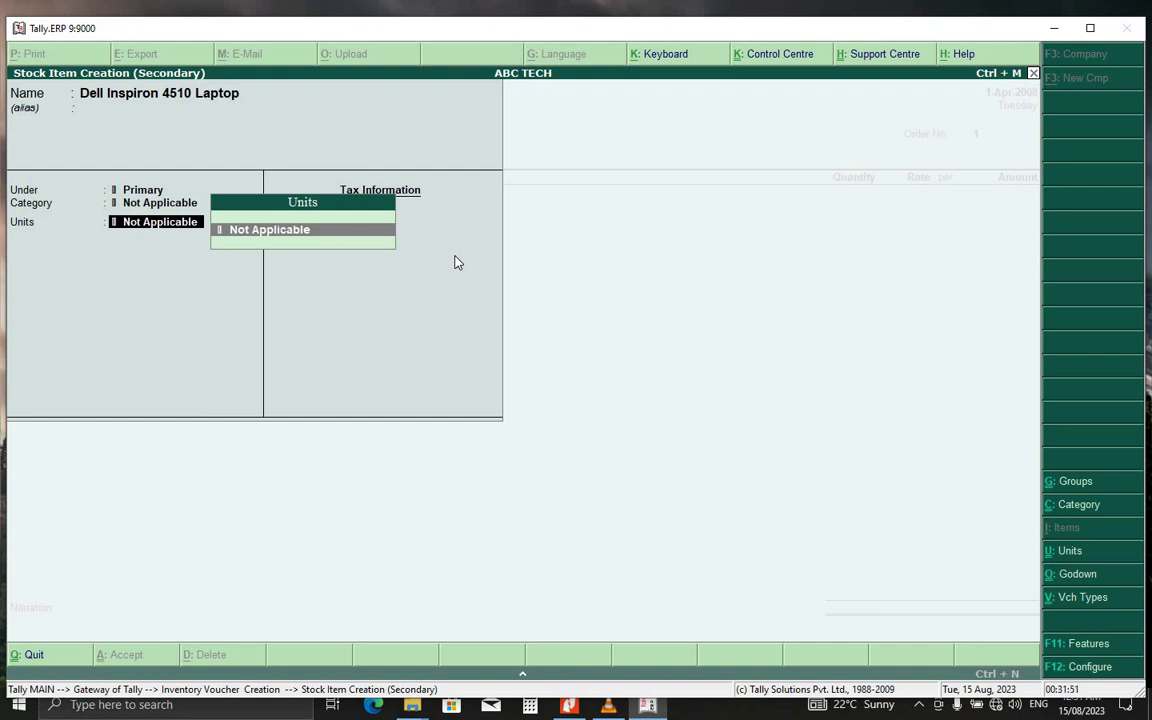
- Create the unit PCs with formal name Pieces and 0 decimal places for the laptop item
{"action": "key", "text": "alt+c"}
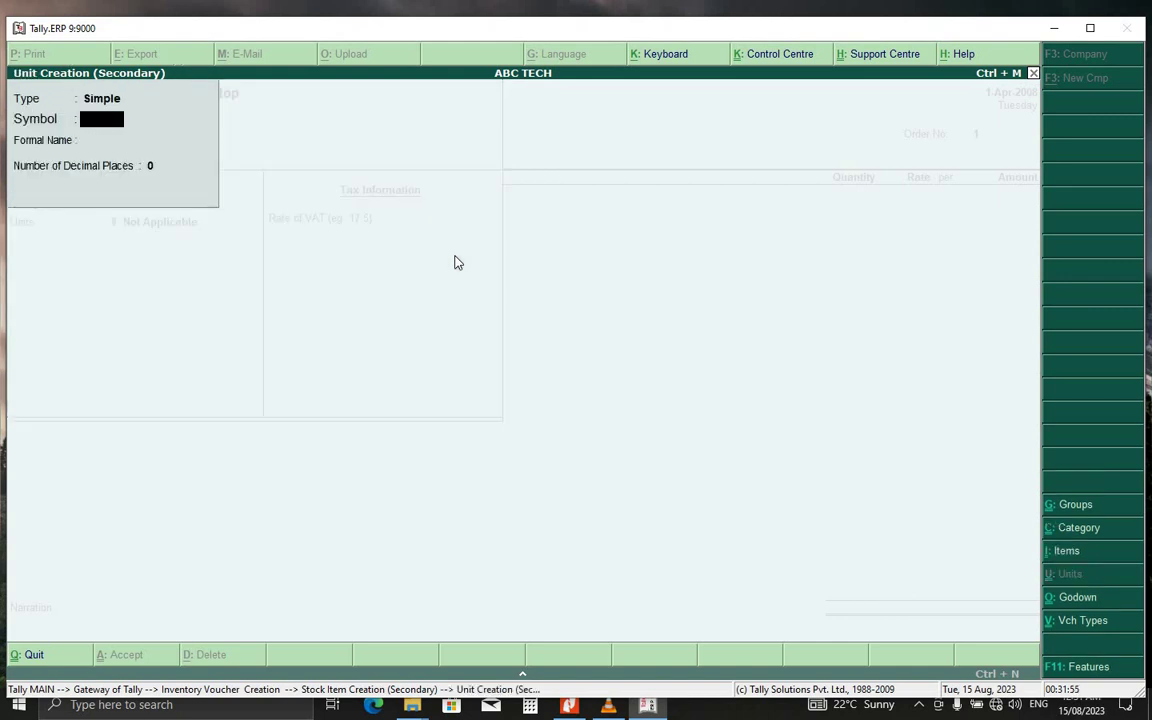
{"action": "type", "text": "PCs"}
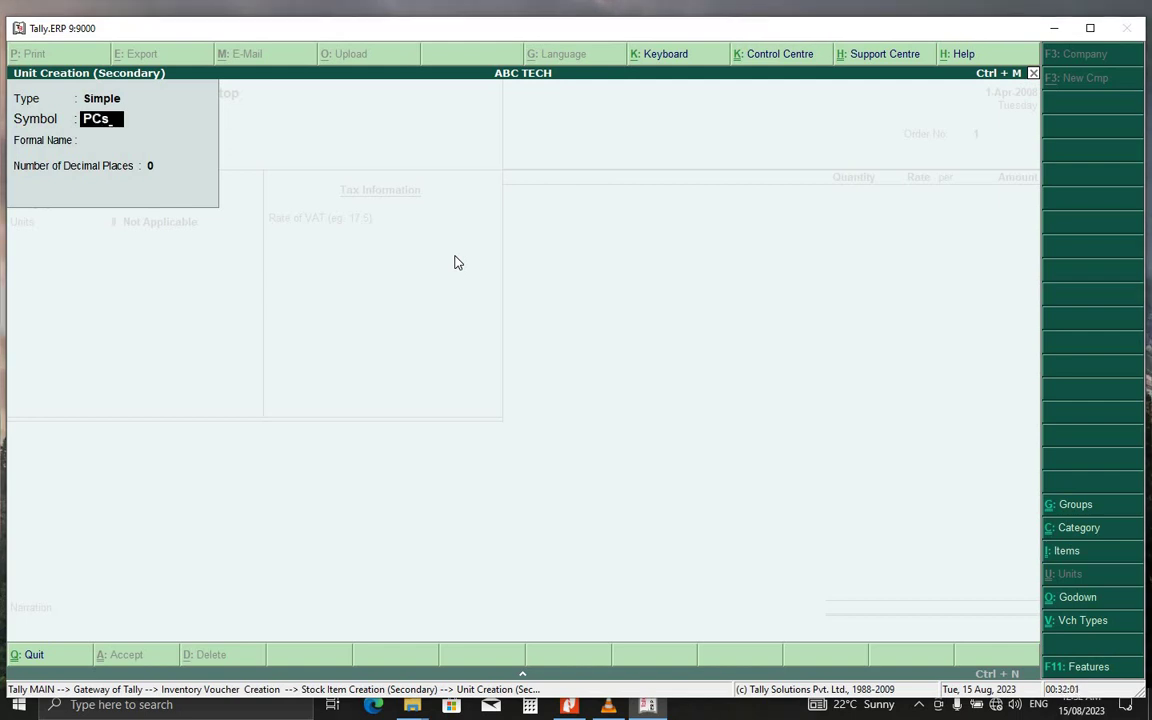
{"action": "key", "text": "Return"}
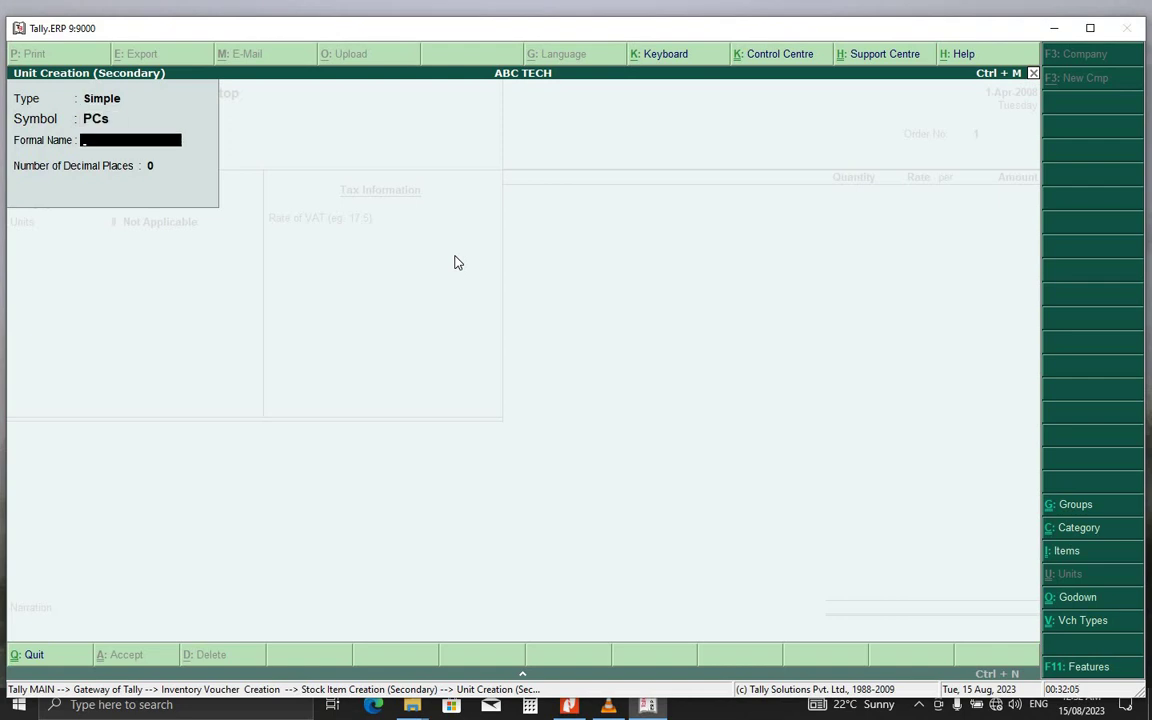
{"action": "type", "text": "Pieces"}
{"action": "key", "text": "Return"}
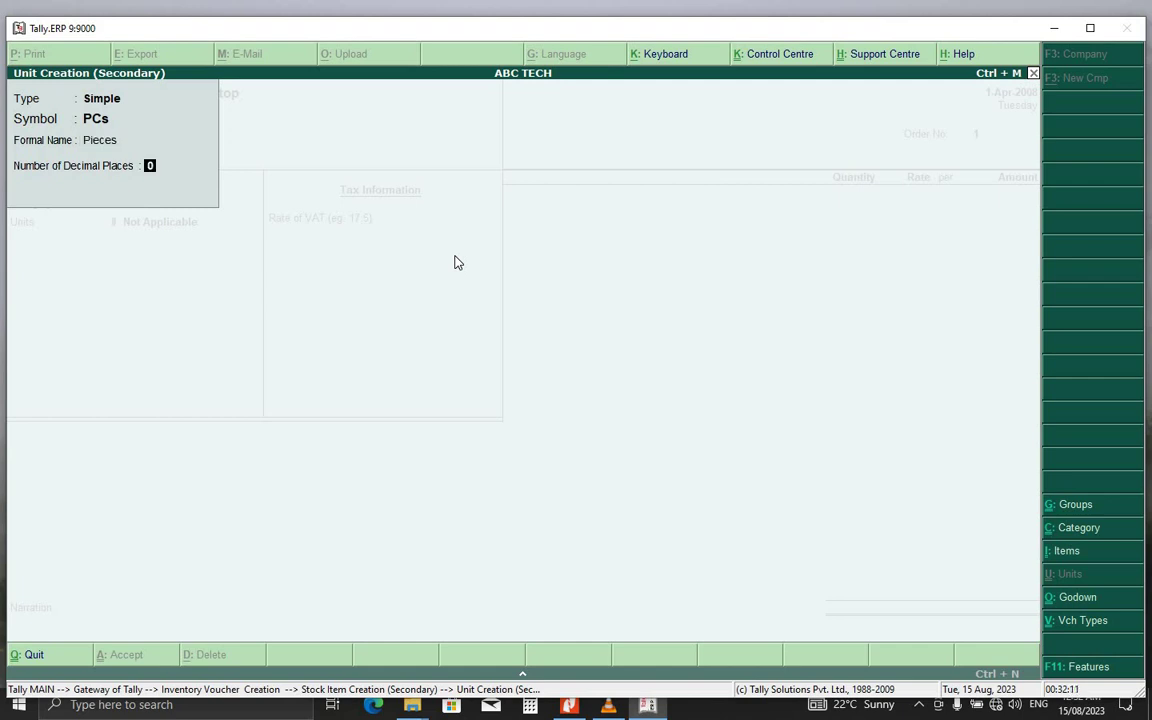
{"action": "key", "text": "Return"}
{"action": "key", "text": "Return"}
- Finish the laptop item at 0 VAT and allocate 12 PCs to godown Any, due 1-Apr-2008
{"action": "key", "text": "Return"}
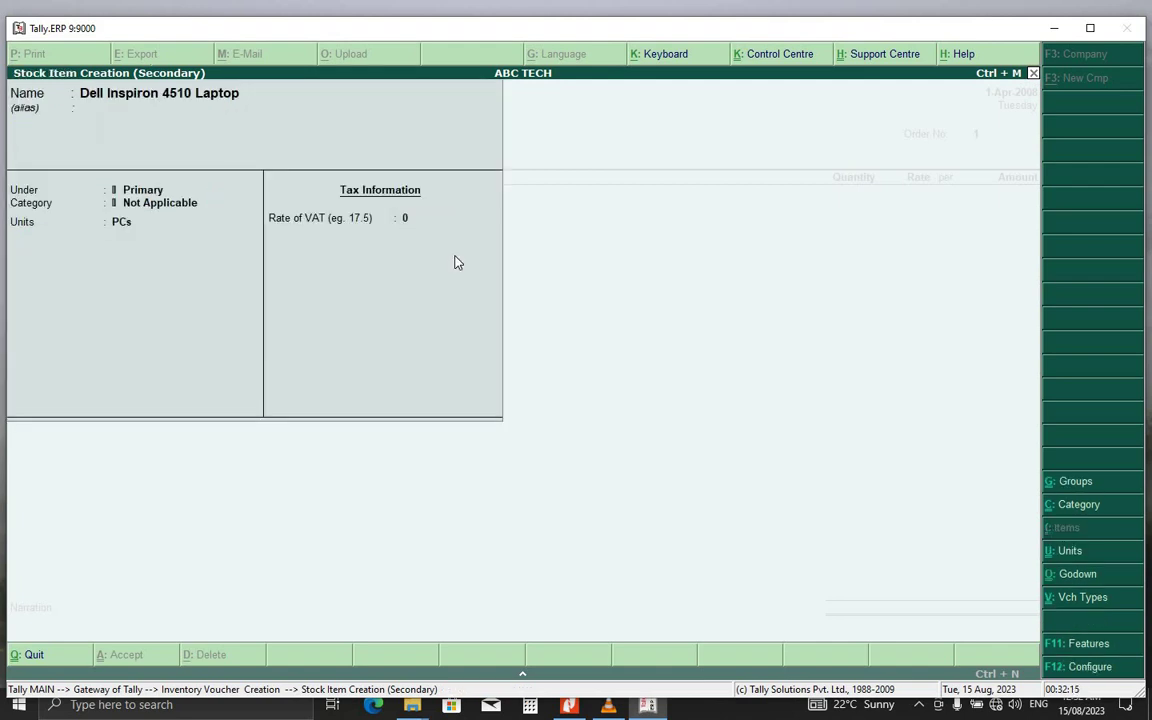
{"action": "key", "text": "Return"}
{"action": "key", "text": "Return"}
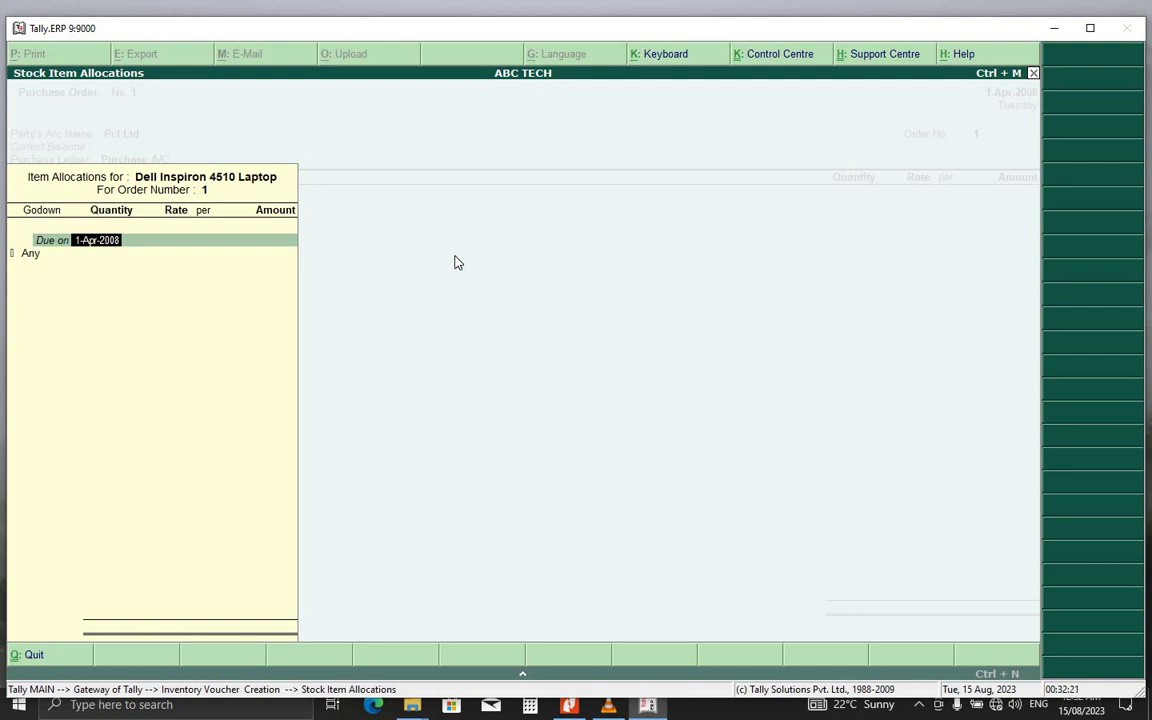
{"action": "key", "text": "Return"}
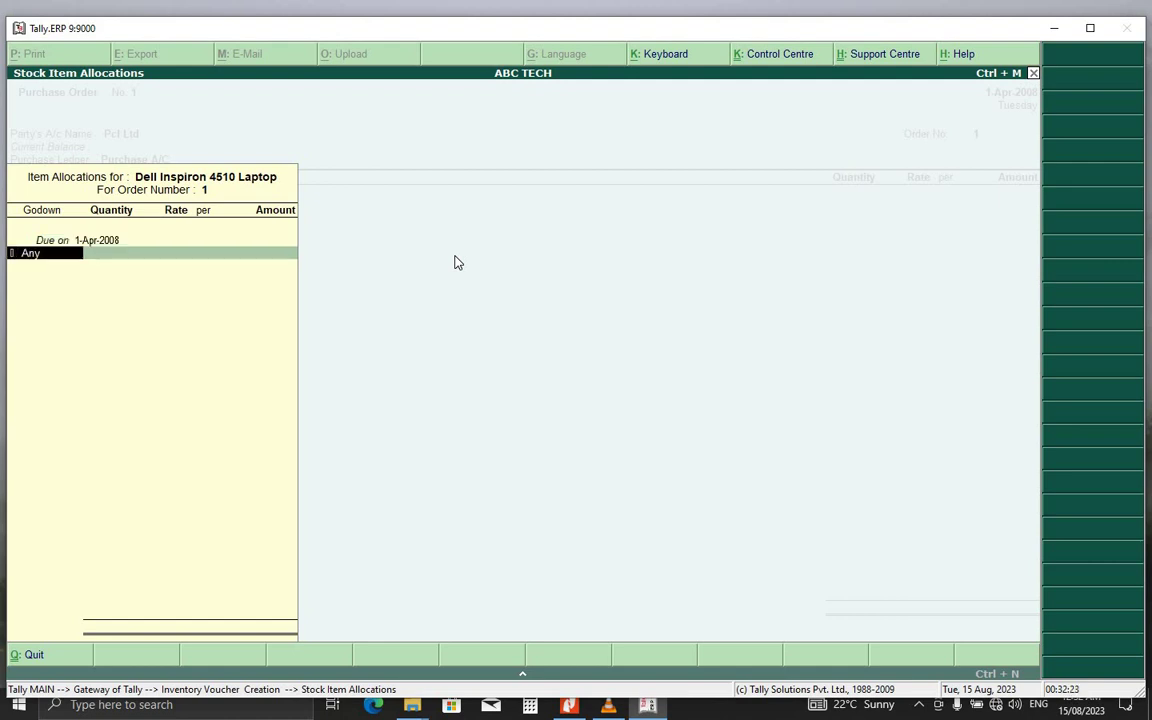
{"action": "key", "text": "Return"}
{"action": "key", "text": "Return"}
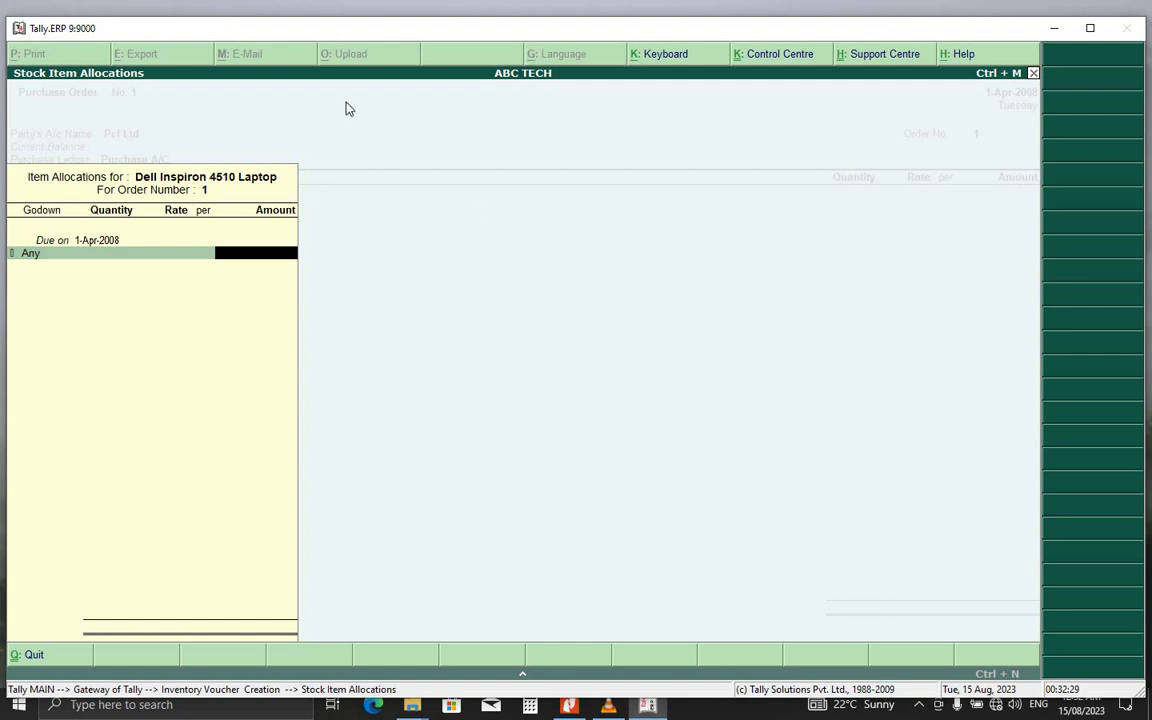
{"action": "left_click", "coordinate": [110, 252]}
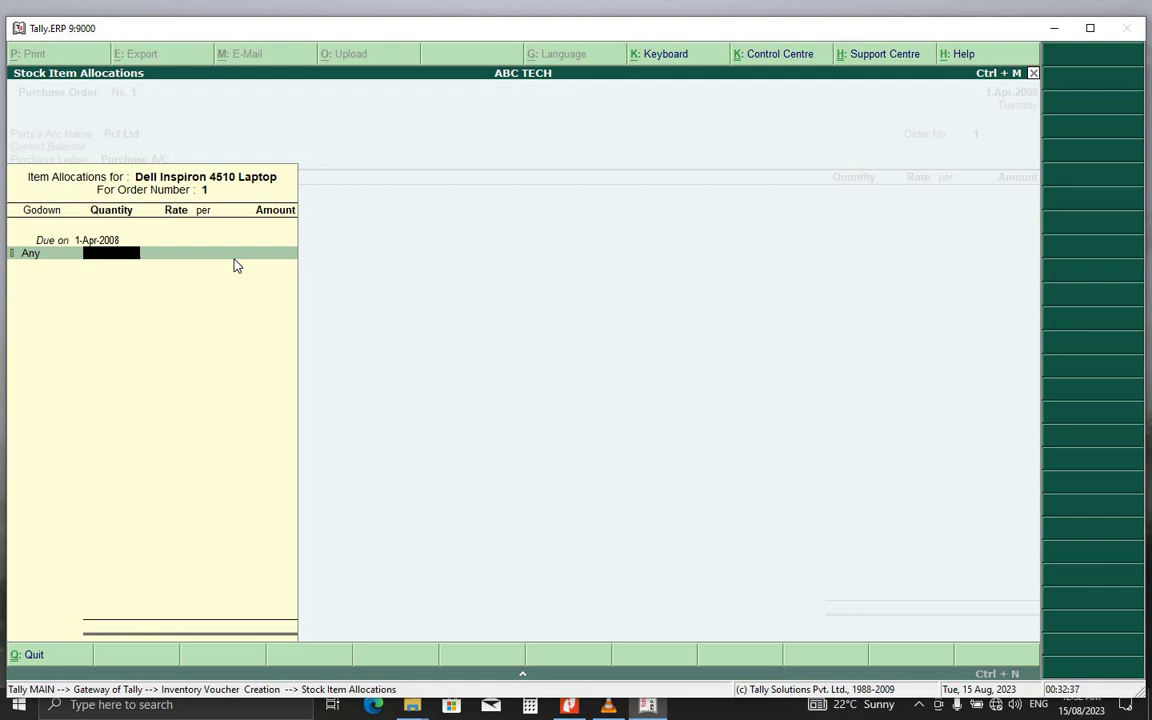
{"action": "type", "text": "12"}
{"action": "key", "text": "Return"}
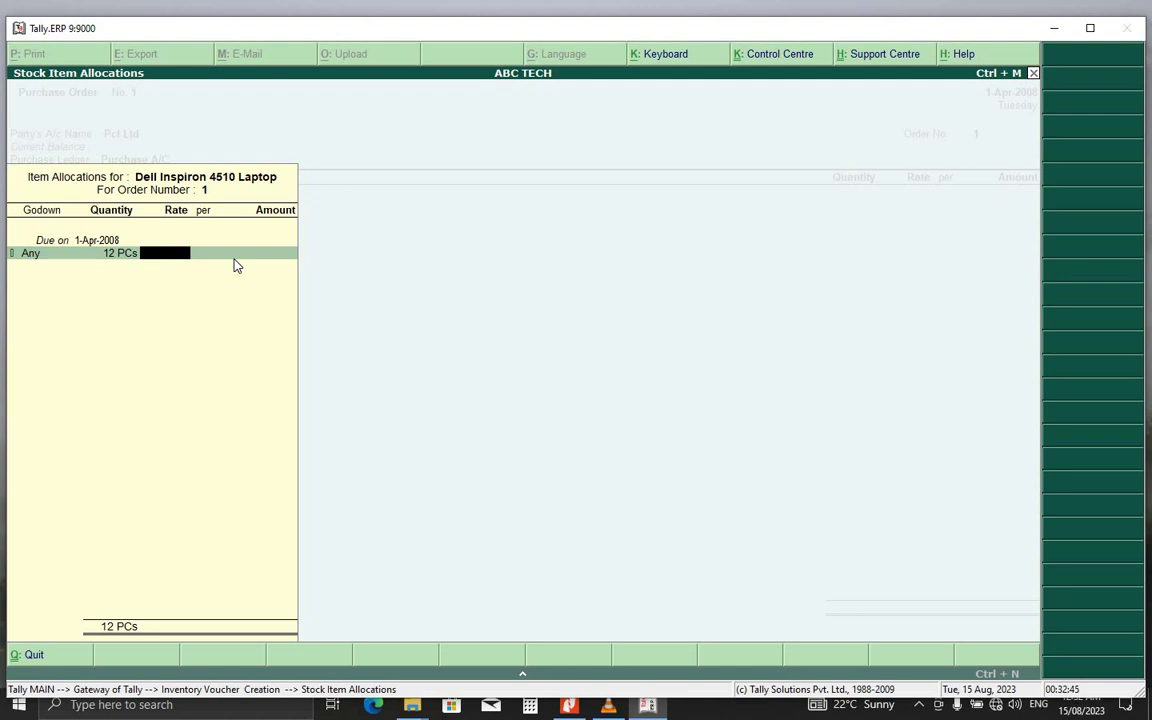
{"action": "key", "text": "Return"}
{"action": "key", "text": "Return"}
{"action": "key", "text": "Return"}
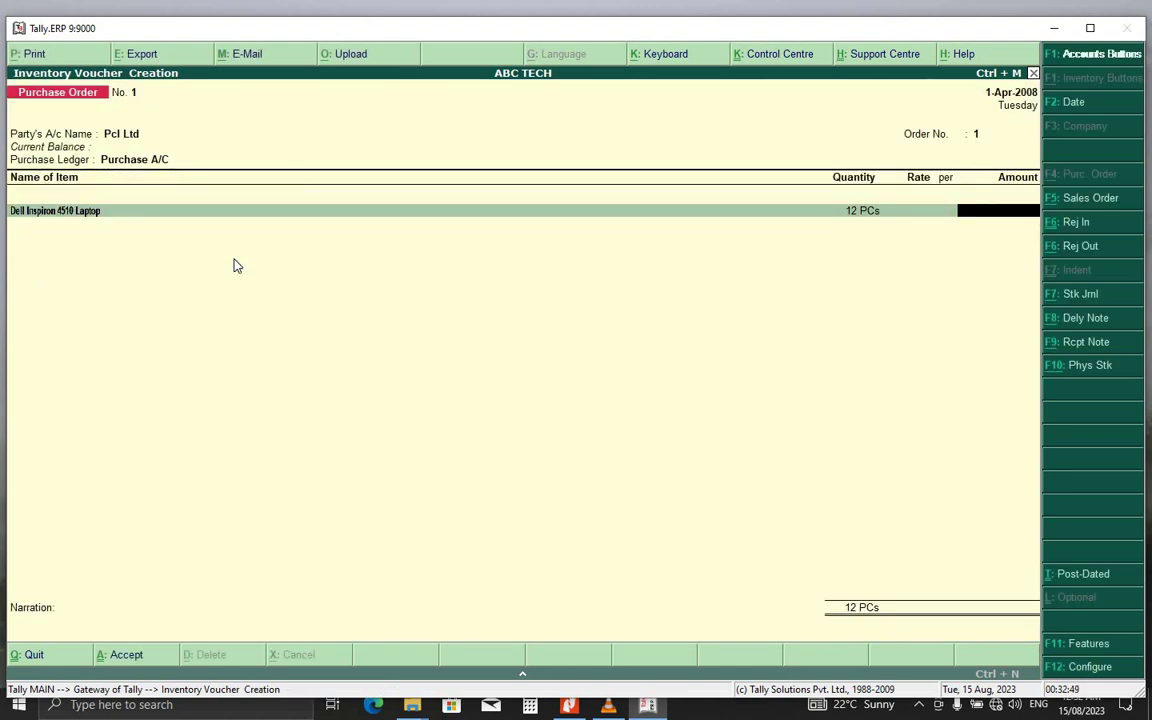
- End the item list after the single 12-PC laptop line, bringing up the Accept prompt
{"action": "key", "text": "Return"}
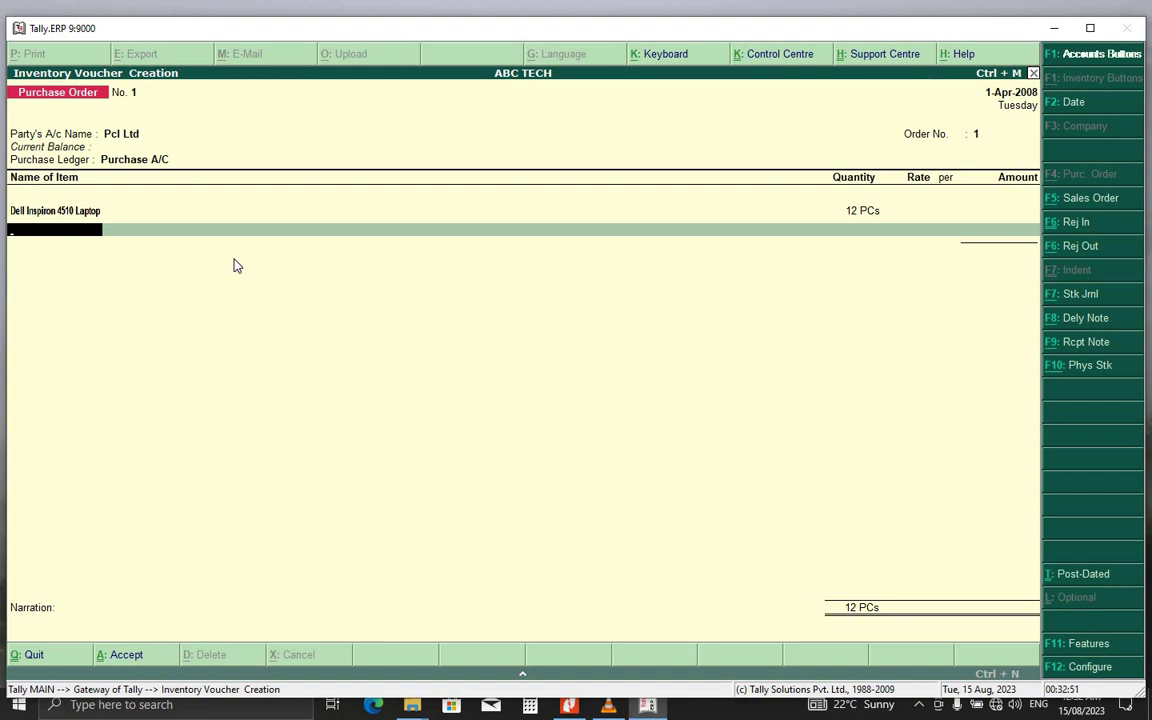
{"action": "key", "text": "Return"}
{"action": "key", "text": "Return"}
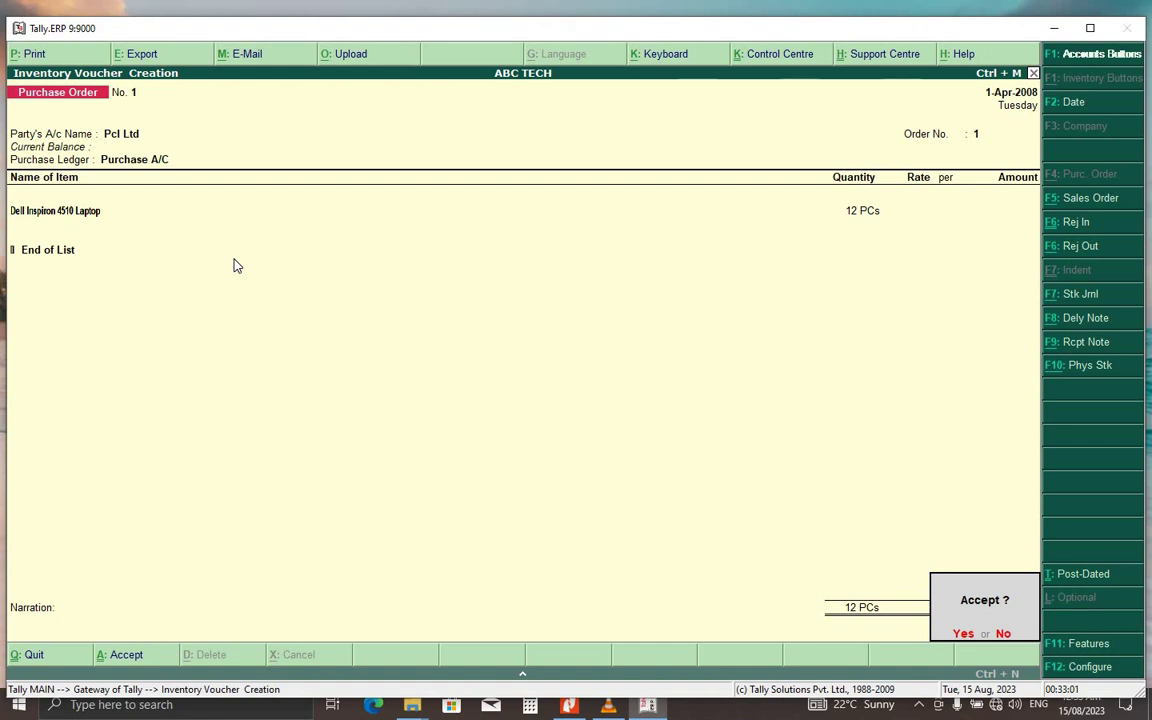
{"action": "key", "text": "Return"}
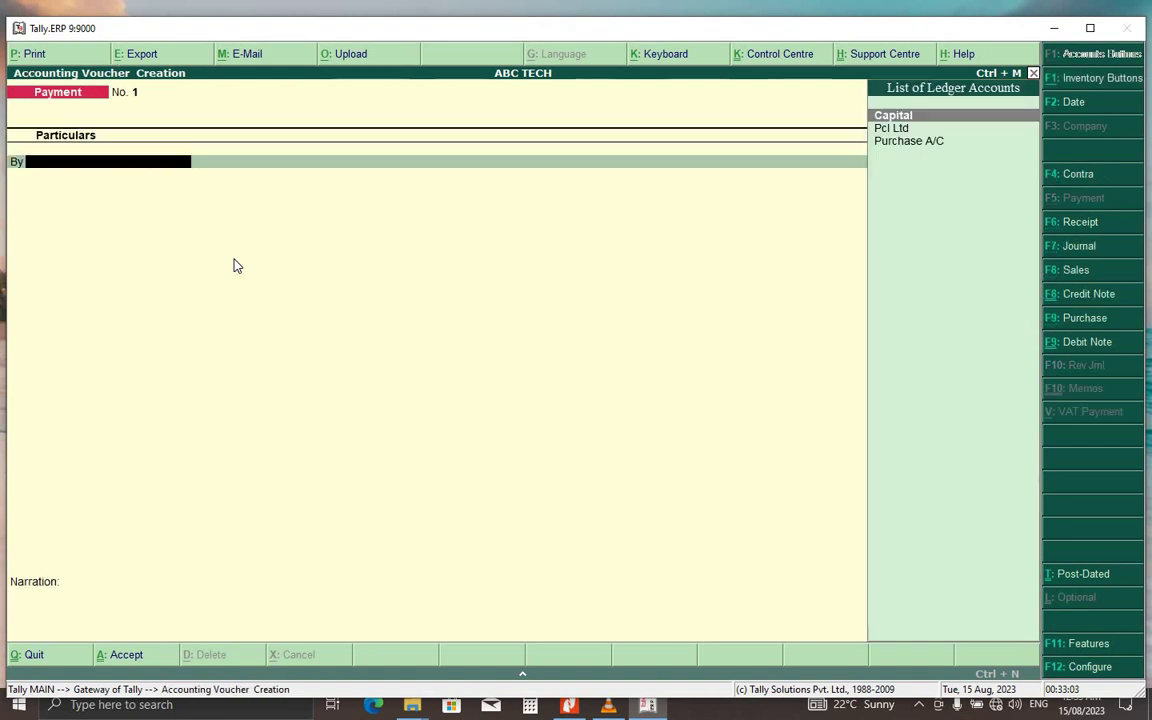